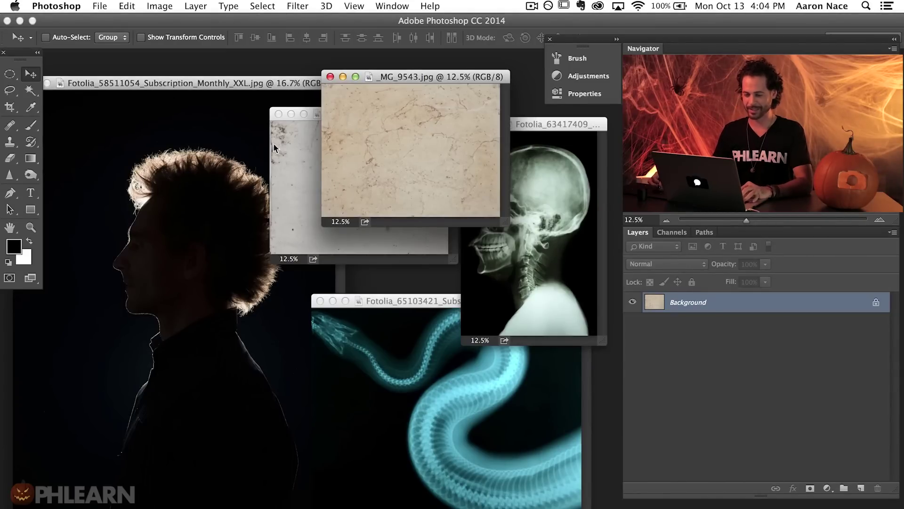
Copy the skull X-ray and the blue snake X-ray images into the backlit portrait document as new layers.
click(214, 213)
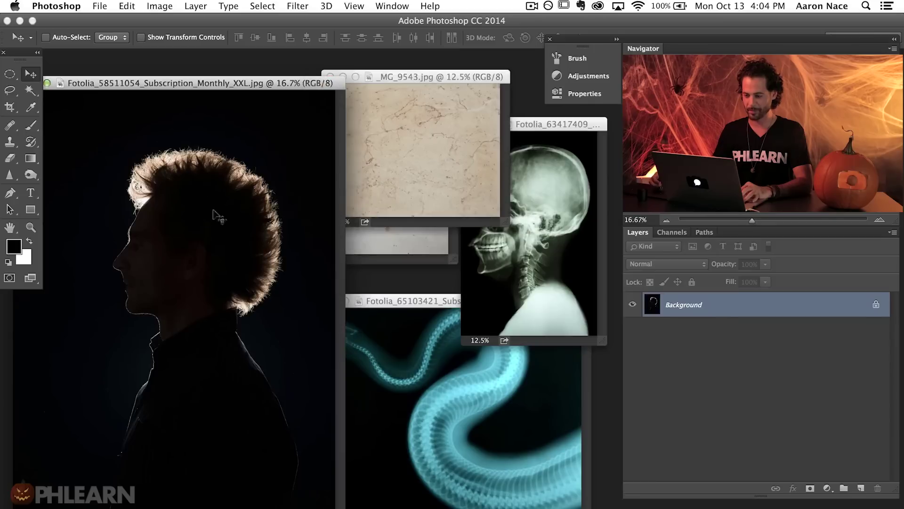
click(544, 242)
drag(489, 254, 211, 273)
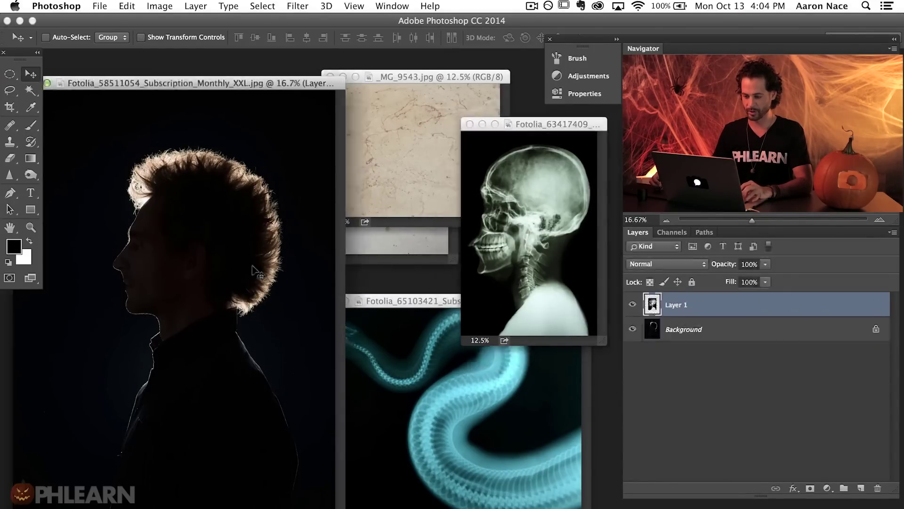
click(420, 377)
drag(415, 359, 231, 299)
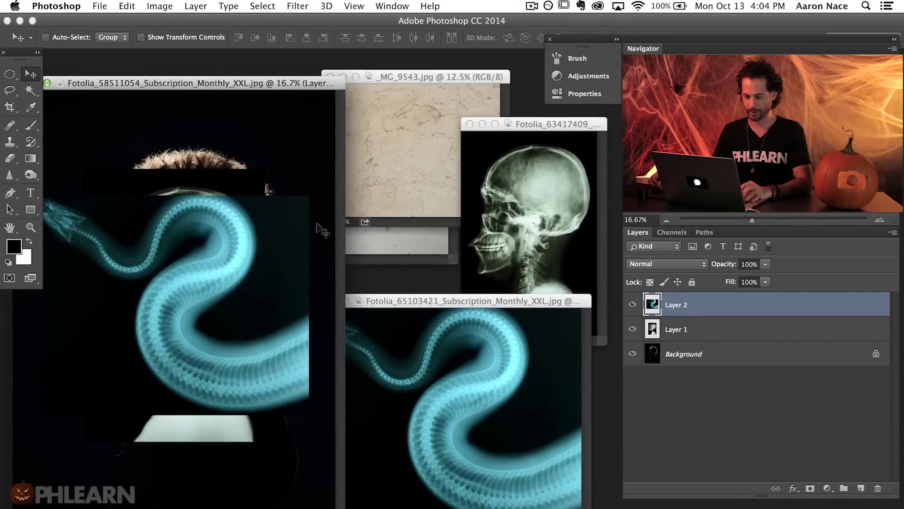
Copy the texture images _MG_9543.jpg and _MG_9538.jpg into the portrait document as new layers.
click(390, 194)
drag(211, 224, 213, 226)
click(390, 241)
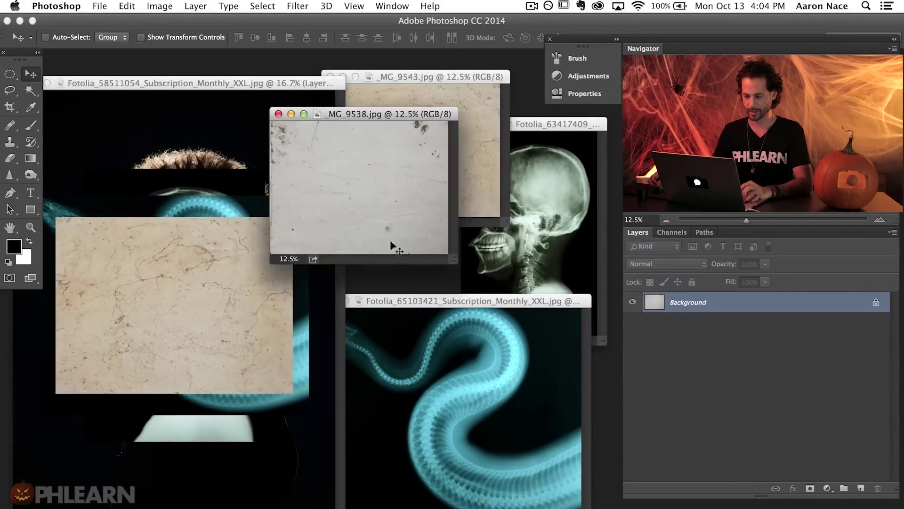
drag(188, 271, 267, 269)
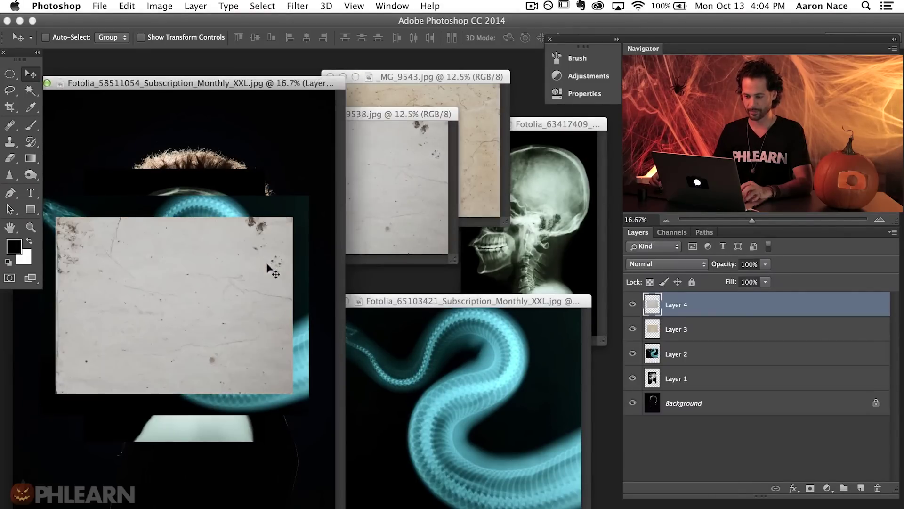
Close the two texture images, the skull X-ray and the snake X-ray, leaving only the portrait document open.
click(408, 192)
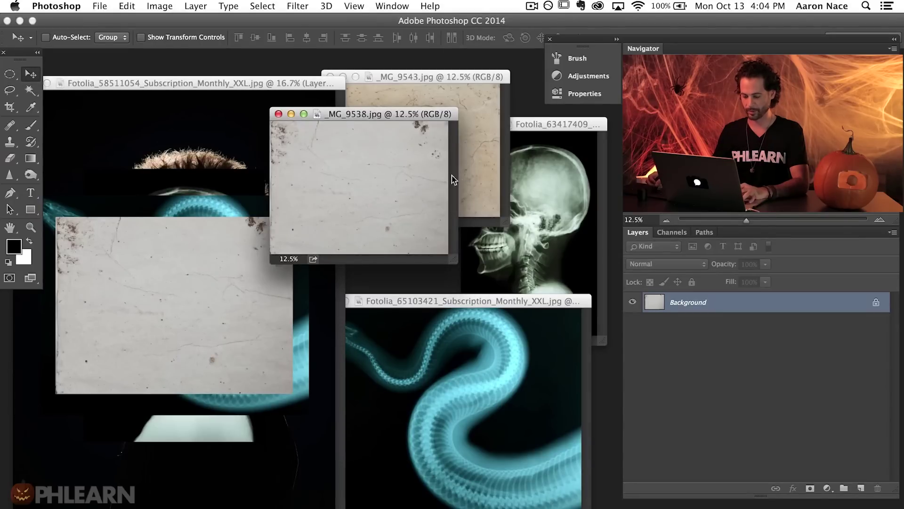
key(super+w)
click(458, 162)
key(super+w)
click(527, 211)
key(super+w)
click(482, 350)
key(super+w)
Display the portrait document in full-screen mode and fit it to the workspace.
key(f)
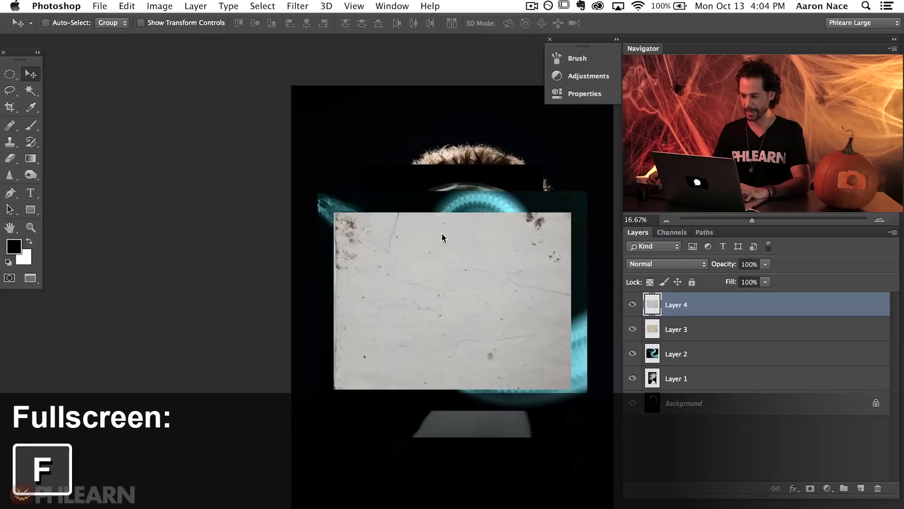
key(super+0)
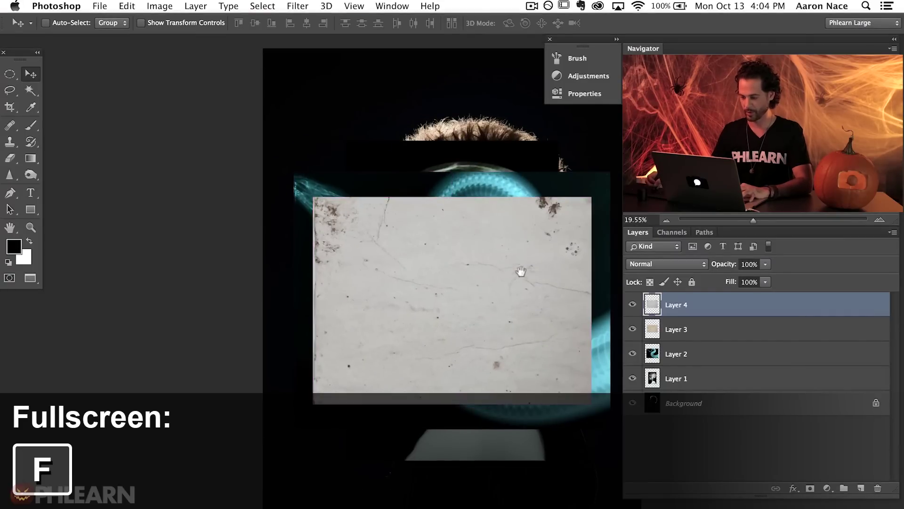
scroll(414, 265, right, 5)
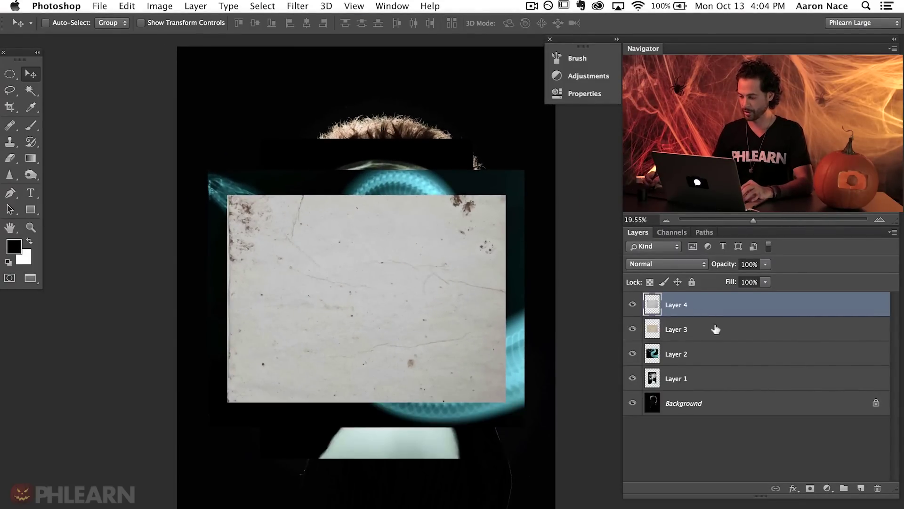
Group the two texture layers, Layer 3 and Layer 4, under the name Textures and hide the group.
key(alt+shift+bracketleft)
key(super+g)
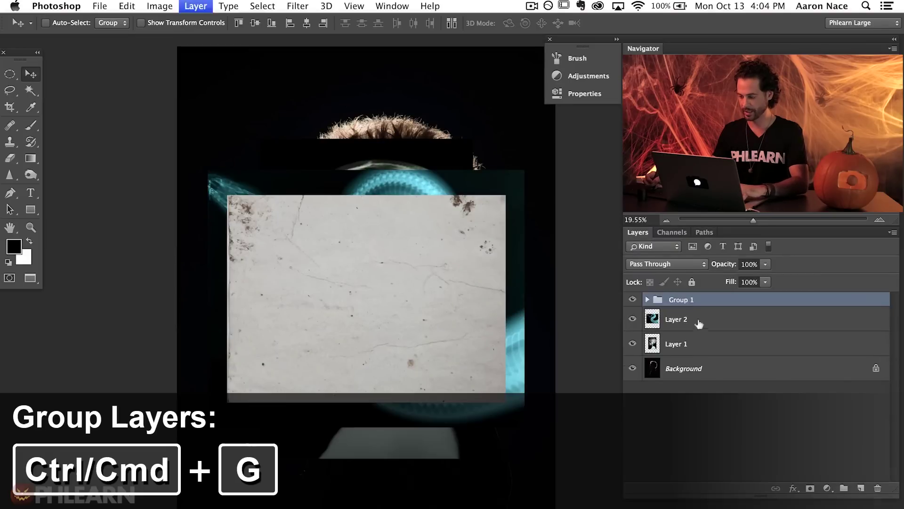
double_click(688, 300)
text(Tex)
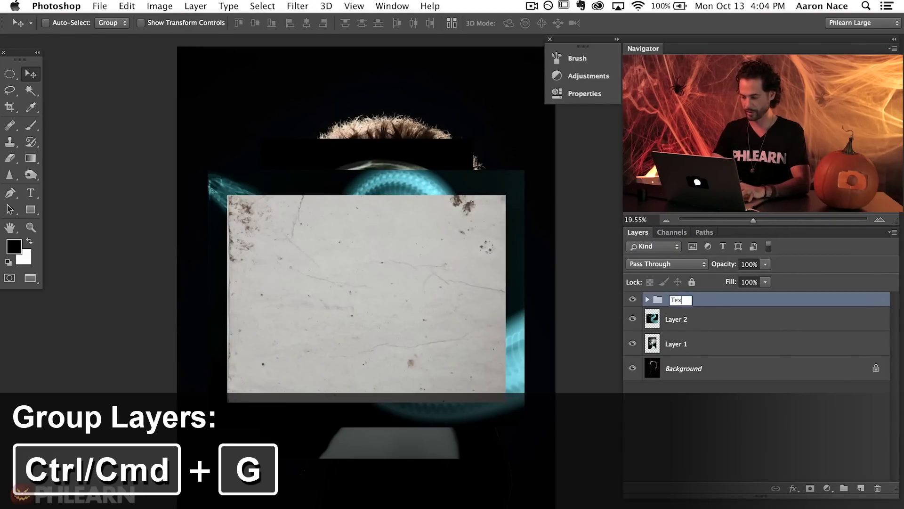
text(tures)
key(Return)
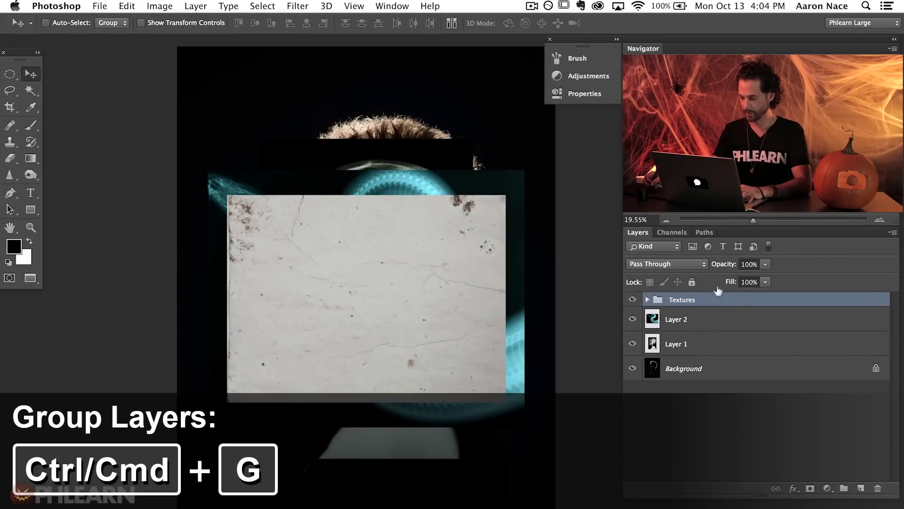
click(627, 299)
Put the snake layer in its own group named Snake, then collapse and hide that group.
click(708, 323)
key(ctrl+g)
double_click(684, 313)
text(Snak)
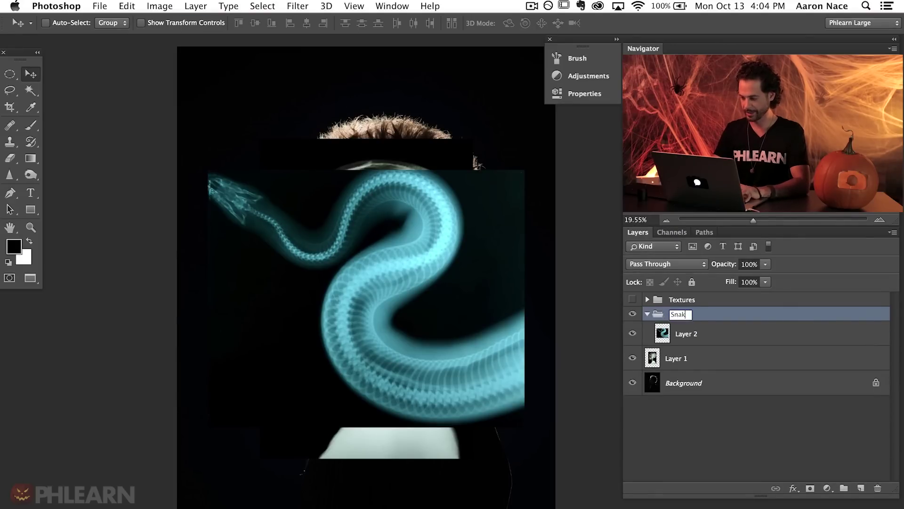
text(e)
key(Return)
click(647, 314)
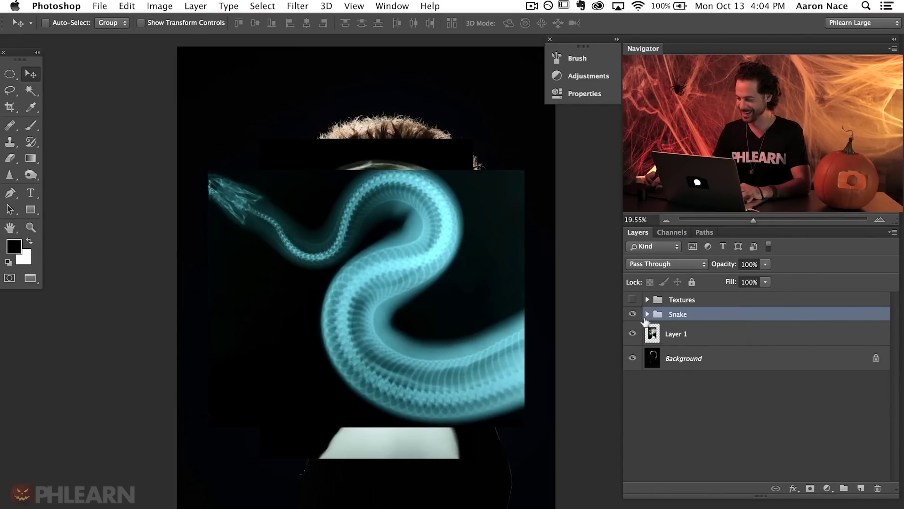
click(634, 315)
Put the skull X-ray layer in its own group named Skull and hide the group.
click(702, 337)
key(super+g)
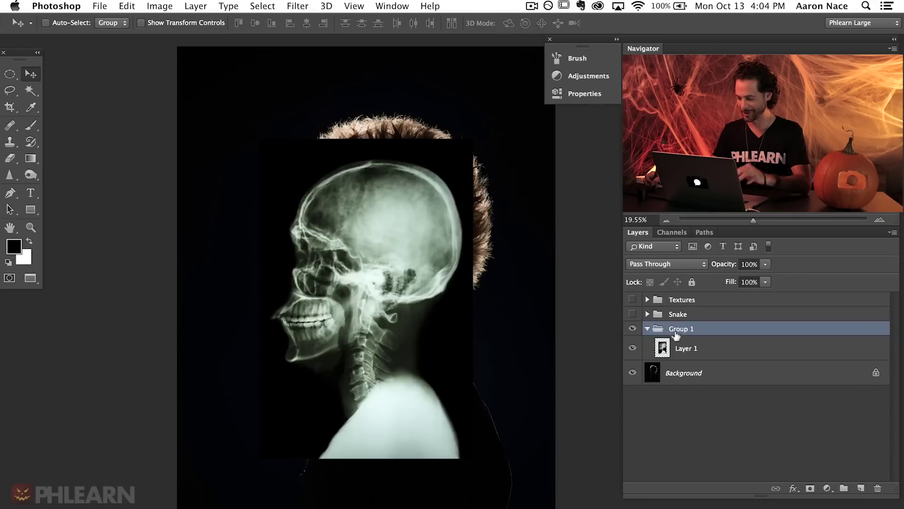
double_click(682, 330)
text(Sk)
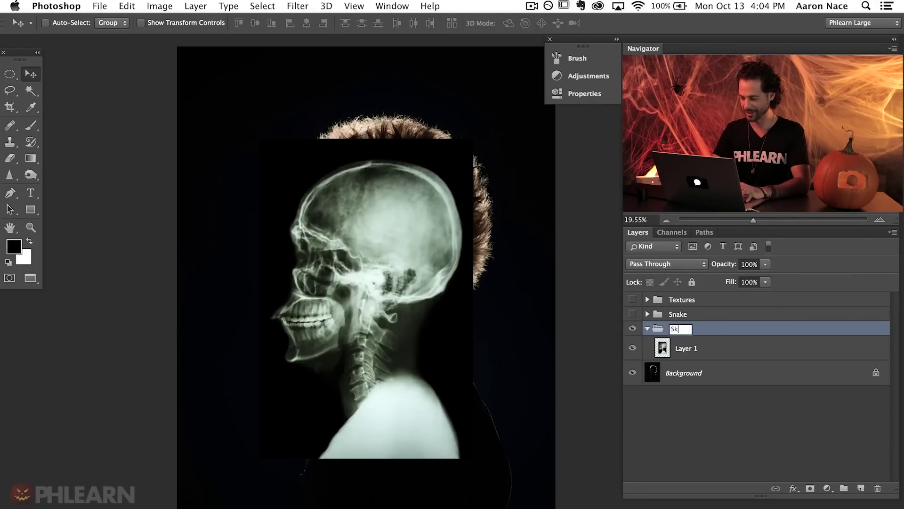
text(ull)
key(Return)
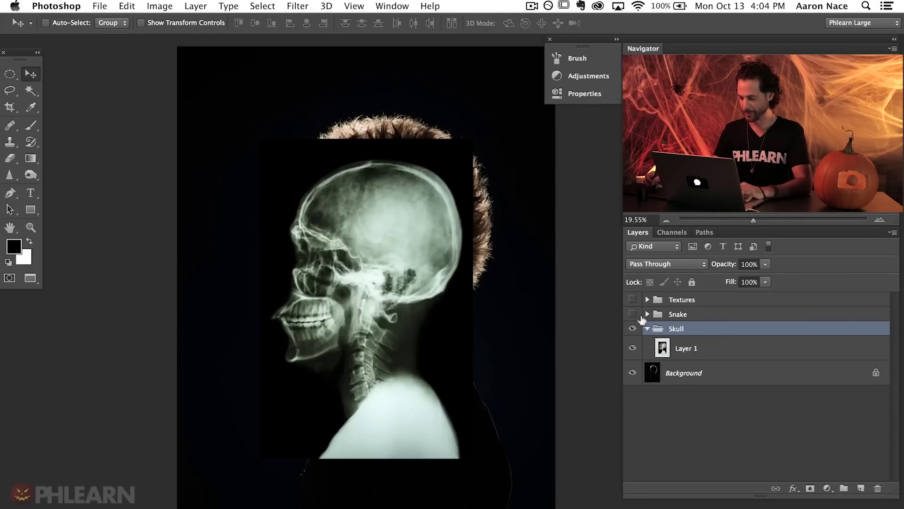
click(632, 328)
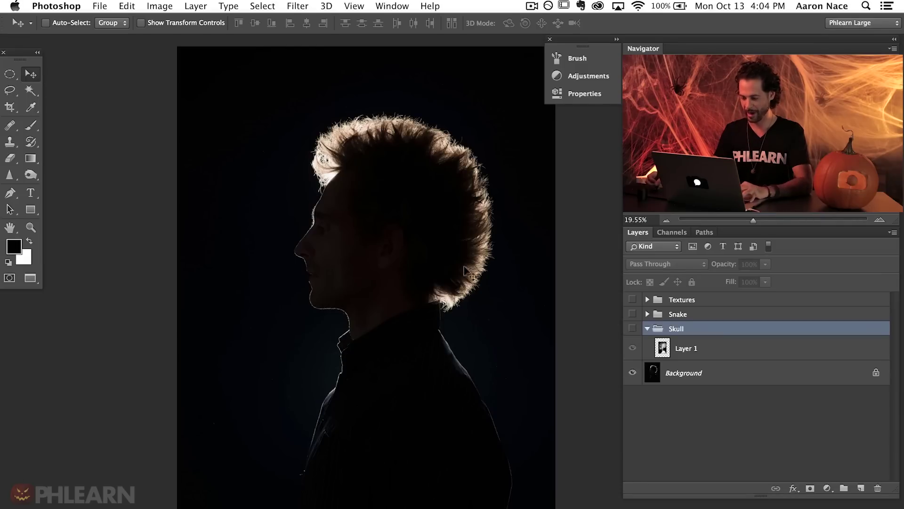
Convert the locked Background into a regular layer named subject.
double_click(732, 373)
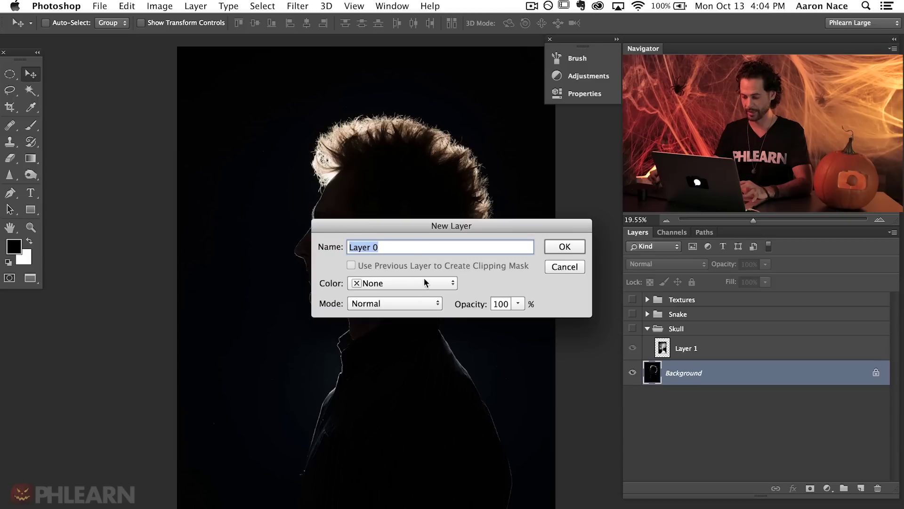
text(subje)
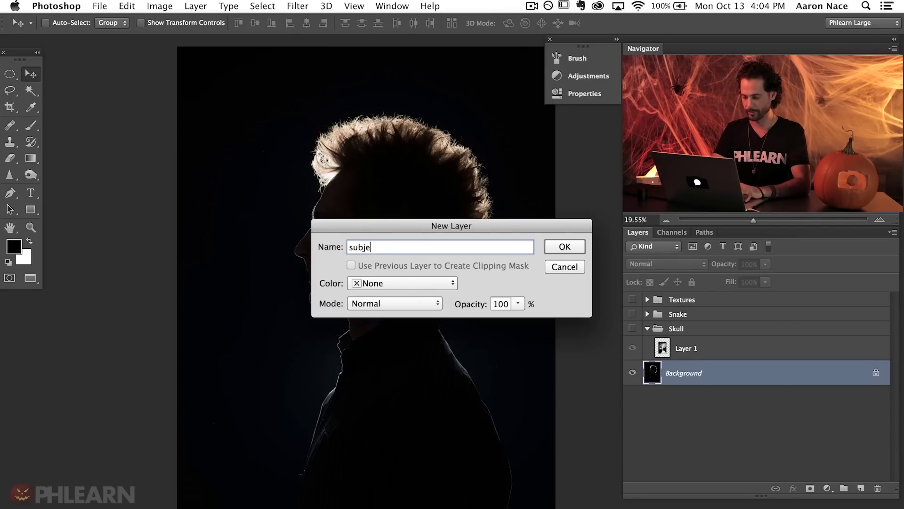
text(ct)
key(Return)
Place the portrait layer in a new group named subject.
key(super+g)
double_click(680, 369)
text(subje)
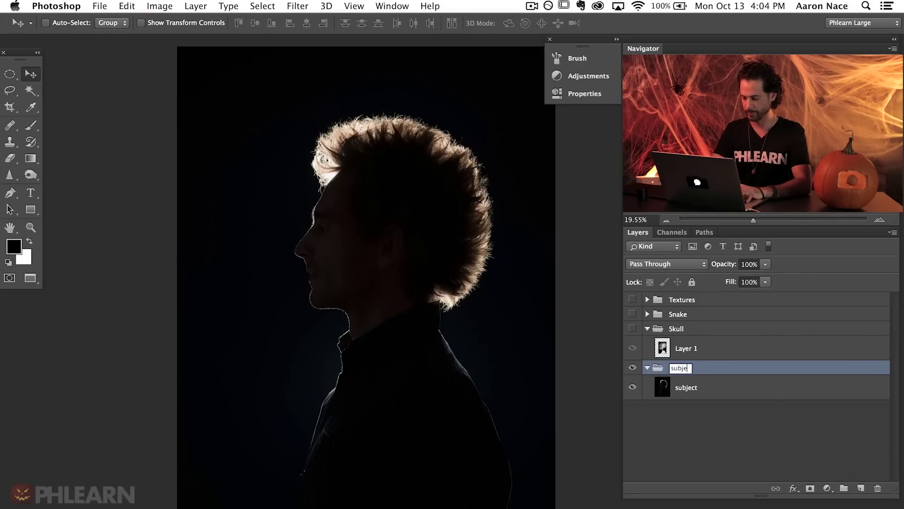
key(Return)
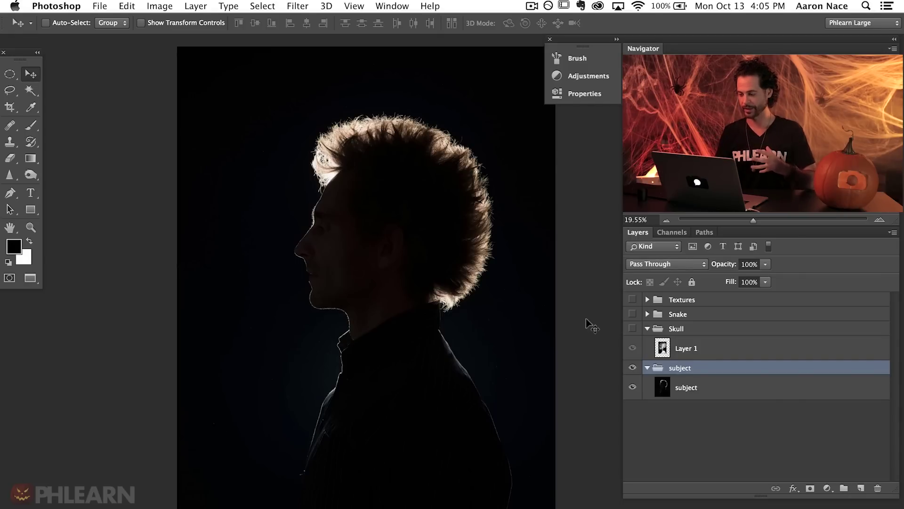
Show the Skull group, then desaturate the X-ray layer inside it and set its blend mode to Screen.
click(631, 329)
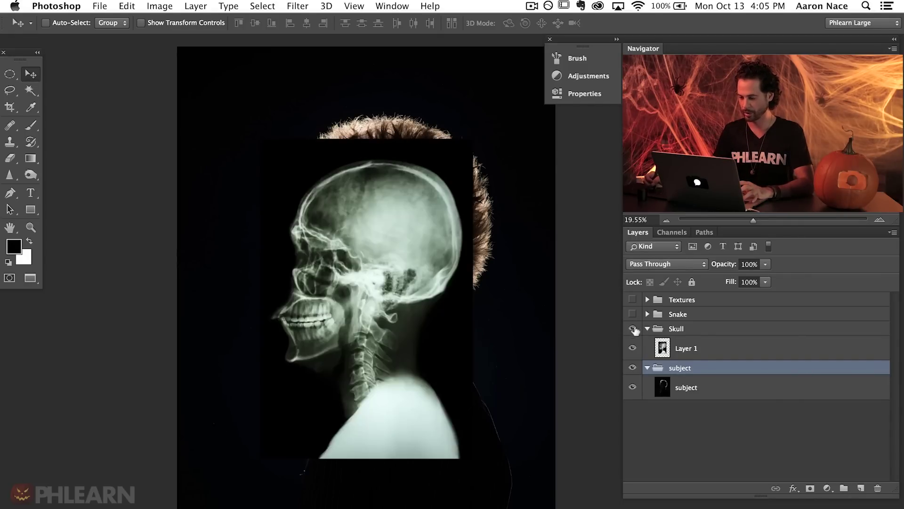
click(691, 340)
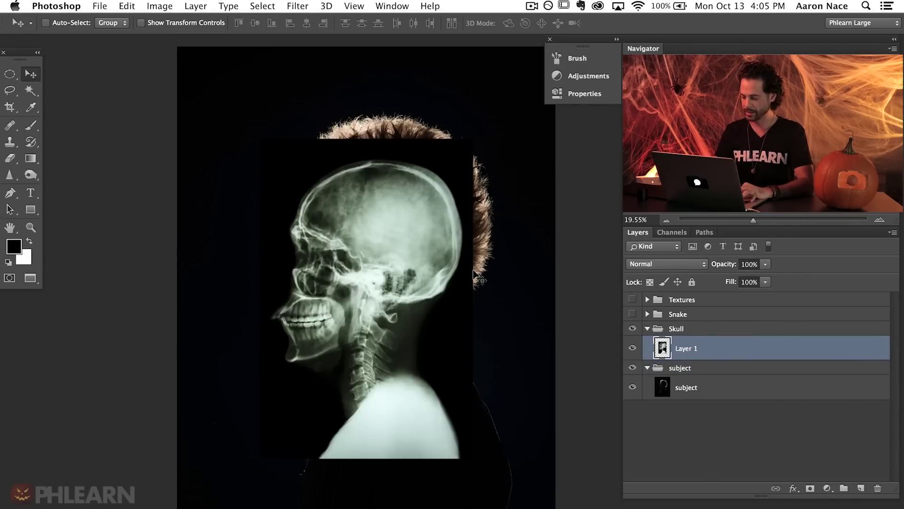
key(super+plus)
drag(394, 265, 418, 313)
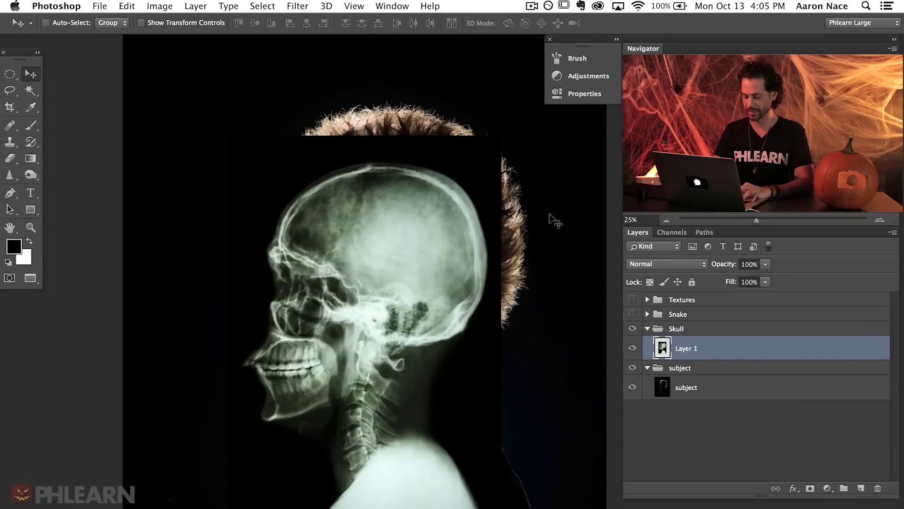
key(super+shift+u)
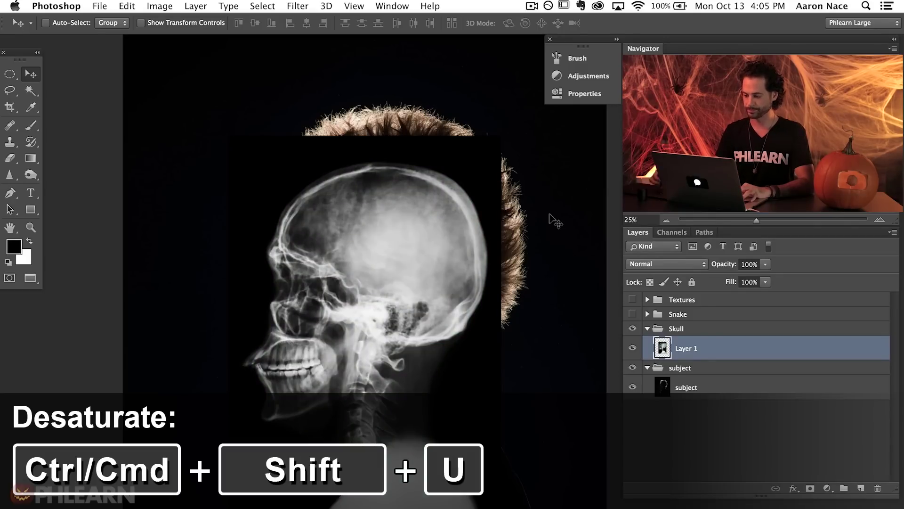
click(659, 263)
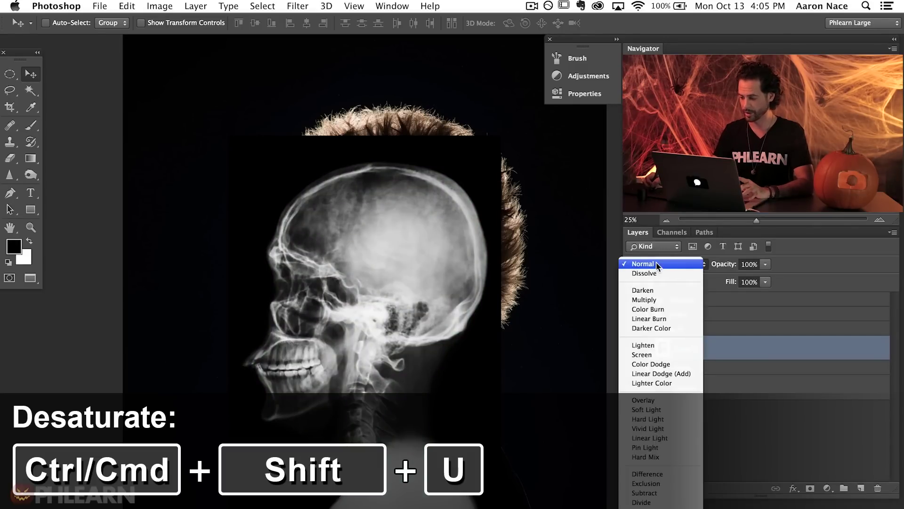
click(654, 356)
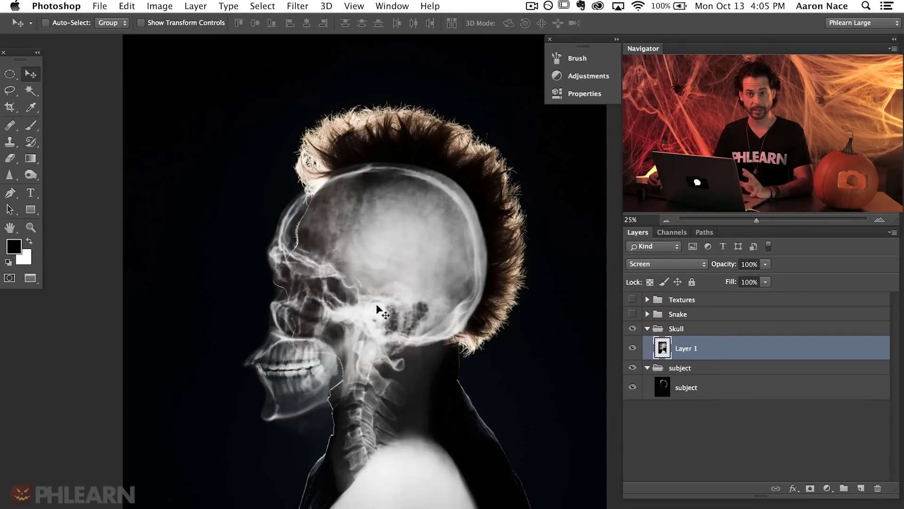
Move the skull over the man's head, then scale and reshape it with Free Transform to fit inside his profile.
drag(389, 362, 400, 315)
key(super+t)
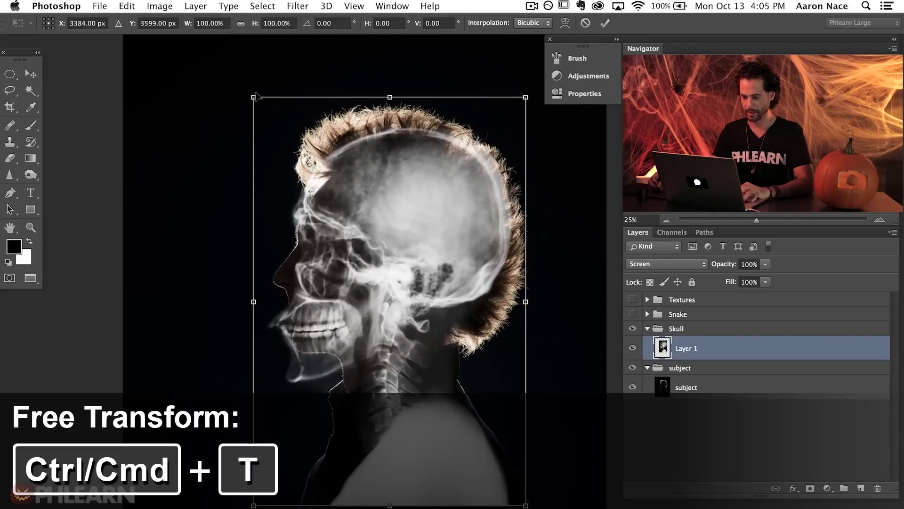
drag(261, 113, 276, 131)
drag(377, 279, 368, 278)
drag(495, 301, 511, 301)
drag(430, 334, 429, 341)
drag(504, 133, 495, 142)
drag(448, 247, 446, 261)
key(Return)
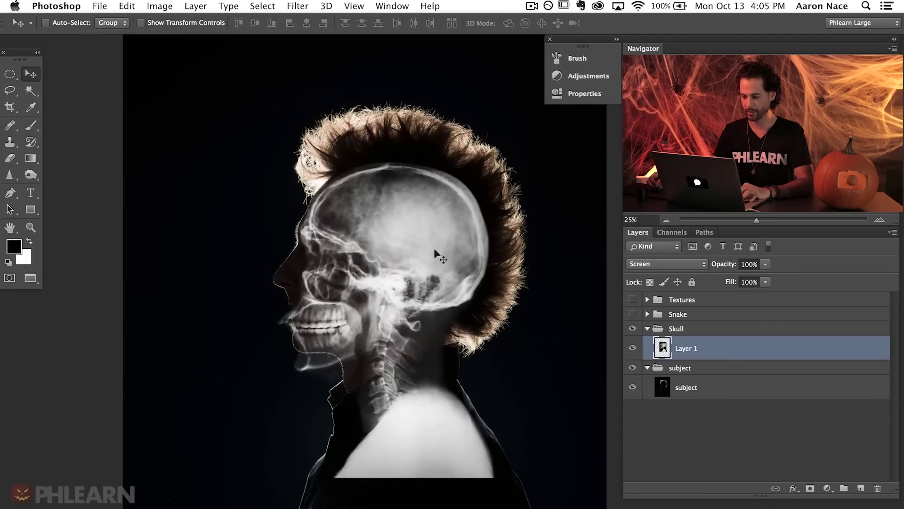
Open the skull layer in Liquify and show the portrait's subject layer as the backdrop, in front at 50 opacity.
key(super+plus)
key(space)
drag(414, 363, 456, 383)
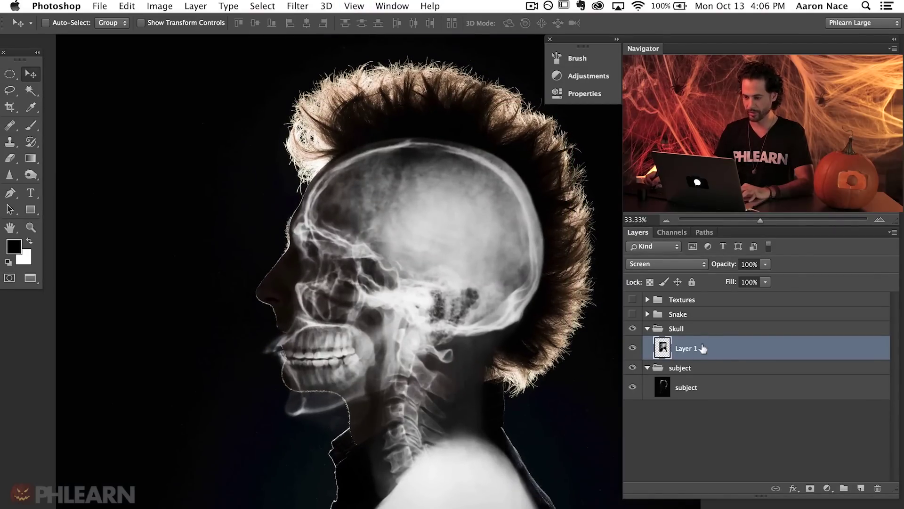
click(298, 6)
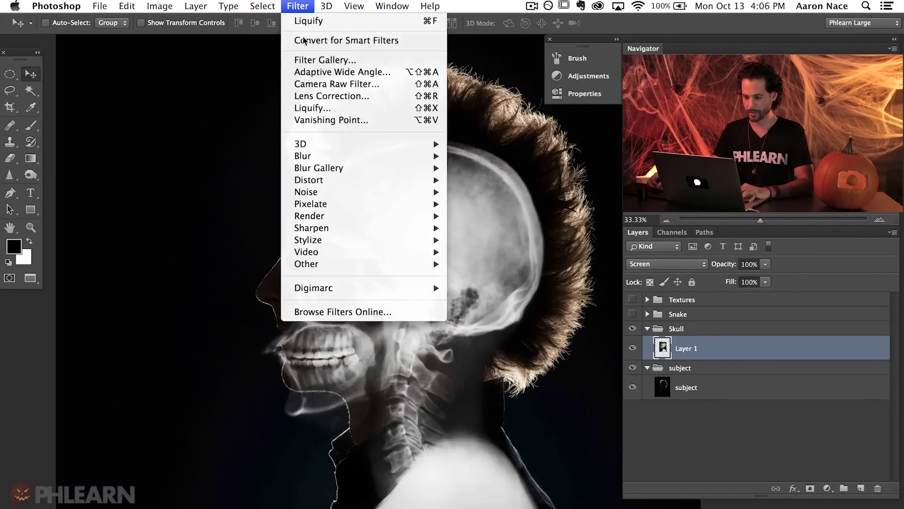
click(311, 108)
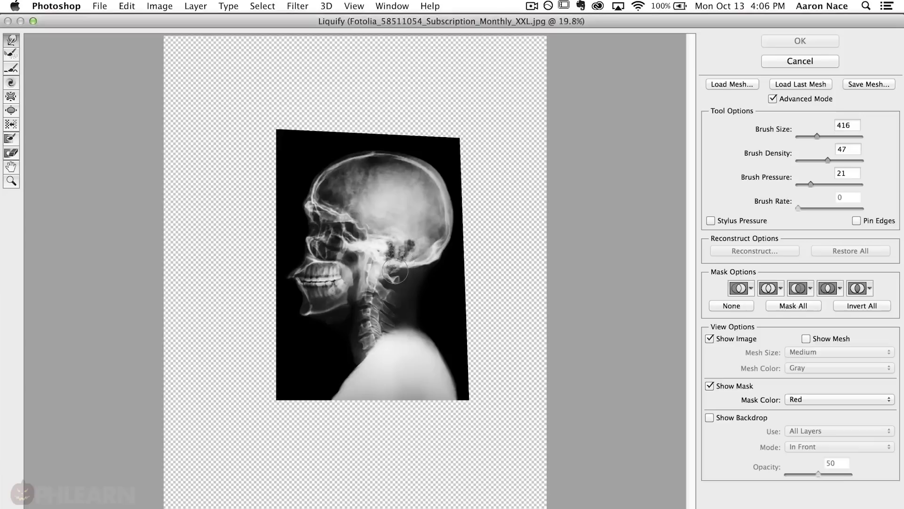
super+click(416, 301)
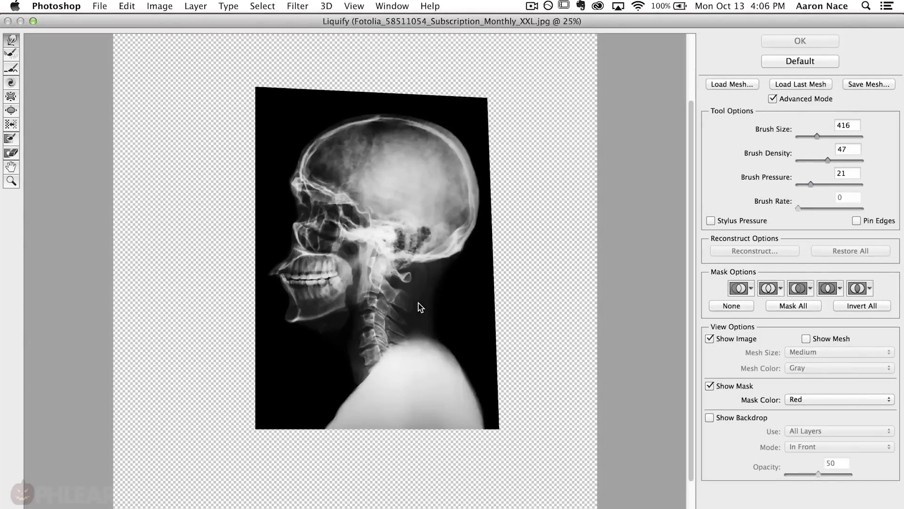
scroll(712, 393, up, 1)
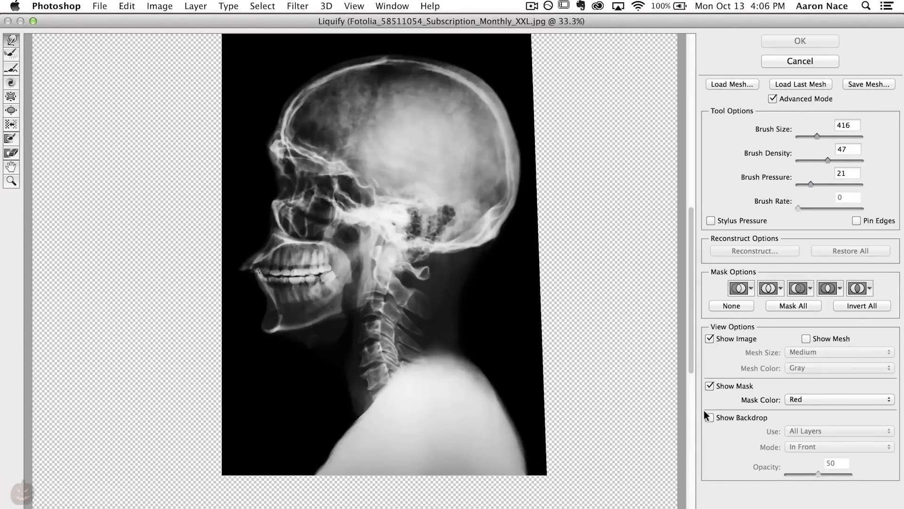
click(710, 417)
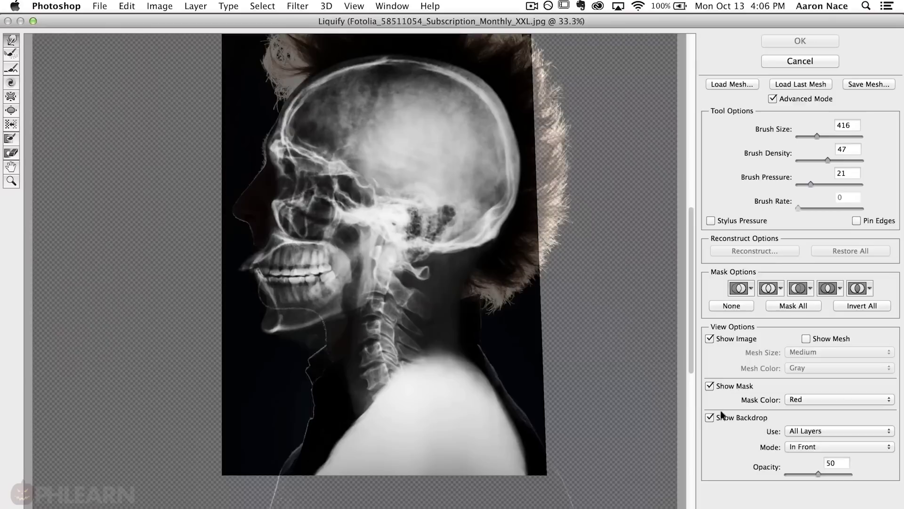
click(802, 430)
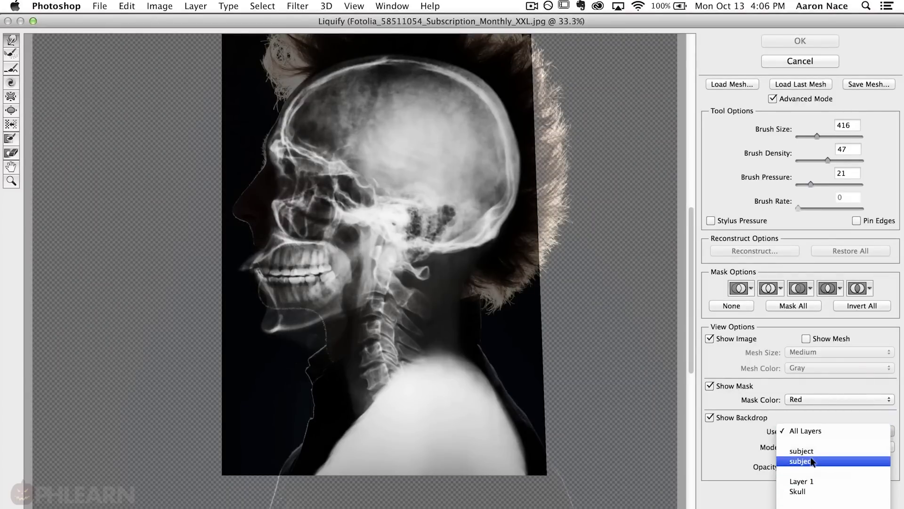
click(807, 460)
click(797, 431)
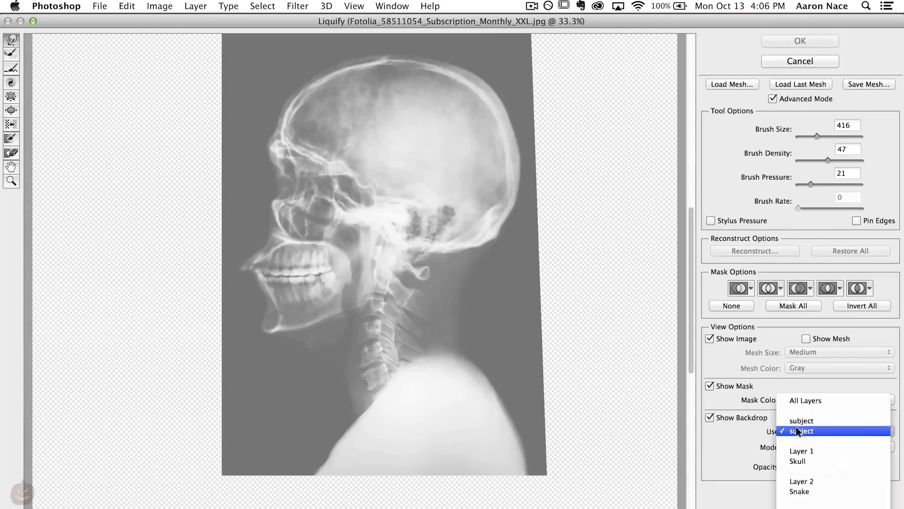
click(798, 421)
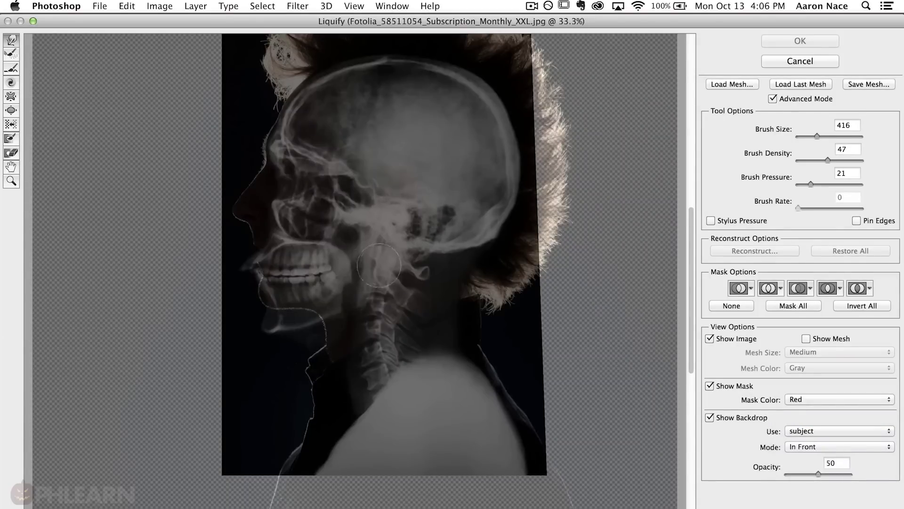
Warp the skull's jaw, teeth and facial bones in Liquify so they fit inside the man's face profile.
mouse_move(273, 341)
ctrl+alt+mouse_down()
mouse_move(299, 341)
mouse_move(279, 324)
mouse_move(275, 300)
ctrl+alt+mouse_up()
ctrl+alt+drag(360, 304, 379, 311)
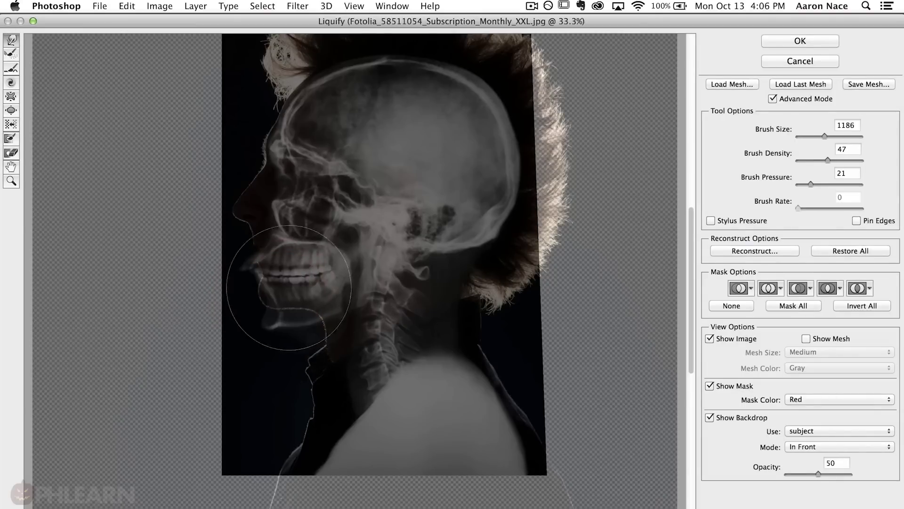
ctrl+alt+drag(277, 313, 378, 325)
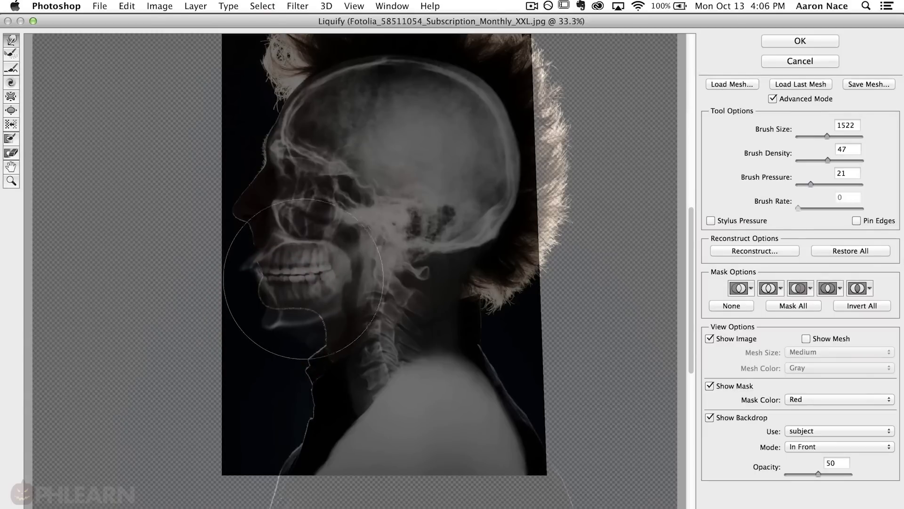
mouse_move(300, 246)
mouse_down()
mouse_move(234, 268)
mouse_move(227, 259)
mouse_move(246, 250)
mouse_move(333, 283)
mouse_move(296, 334)
mouse_move(250, 325)
mouse_move(279, 285)
mouse_move(341, 302)
mouse_move(329, 311)
mouse_move(317, 298)
mouse_move(337, 304)
mouse_move(220, 310)
mouse_up()
mouse_move(325, 323)
mouse_down()
mouse_move(301, 317)
mouse_move(302, 244)
mouse_move(323, 246)
mouse_move(289, 215)
mouse_move(315, 192)
mouse_move(310, 182)
mouse_move(281, 229)
mouse_move(236, 250)
mouse_move(260, 249)
mouse_move(278, 175)
mouse_up()
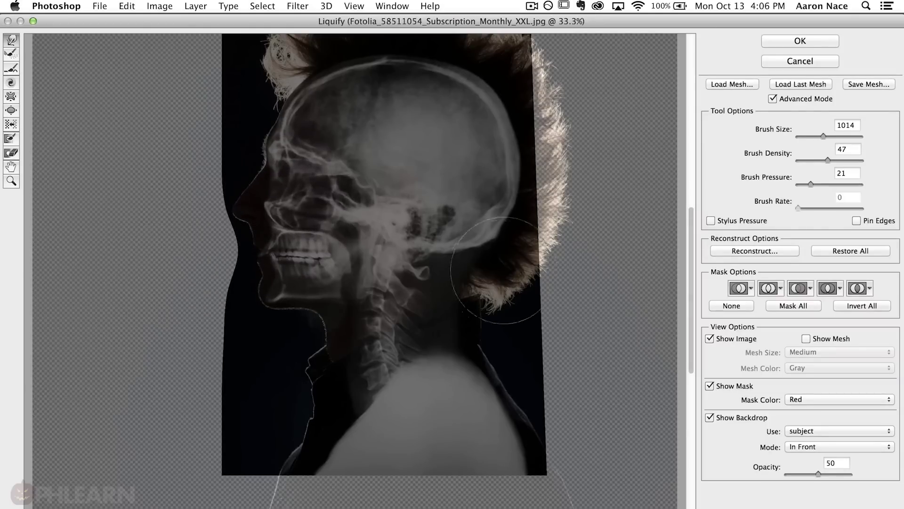
Warp the back of the skull and shift the spine back within the man's neck, and apply the Liquify changes.
drag(441, 256, 463, 262)
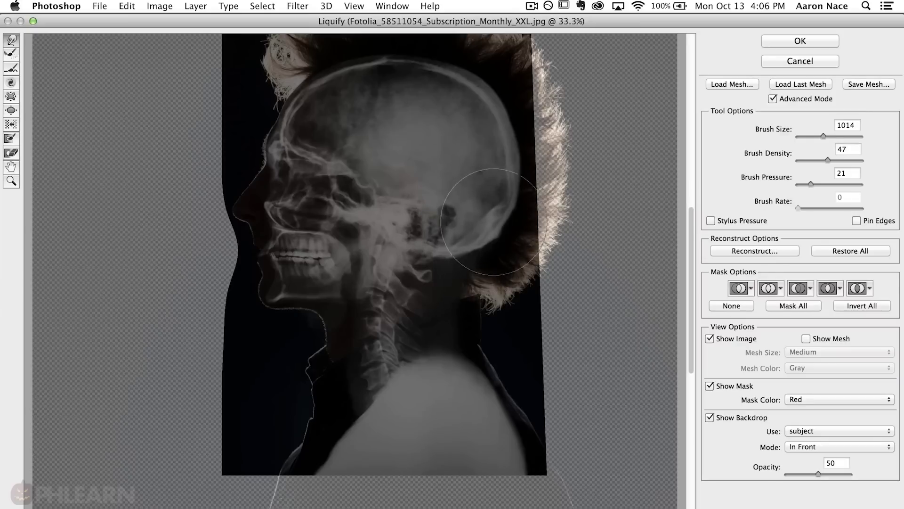
drag(376, 379, 554, 390)
mouse_move(385, 395)
mouse_down()
mouse_move(366, 419)
mouse_move(379, 426)
mouse_move(439, 393)
mouse_up()
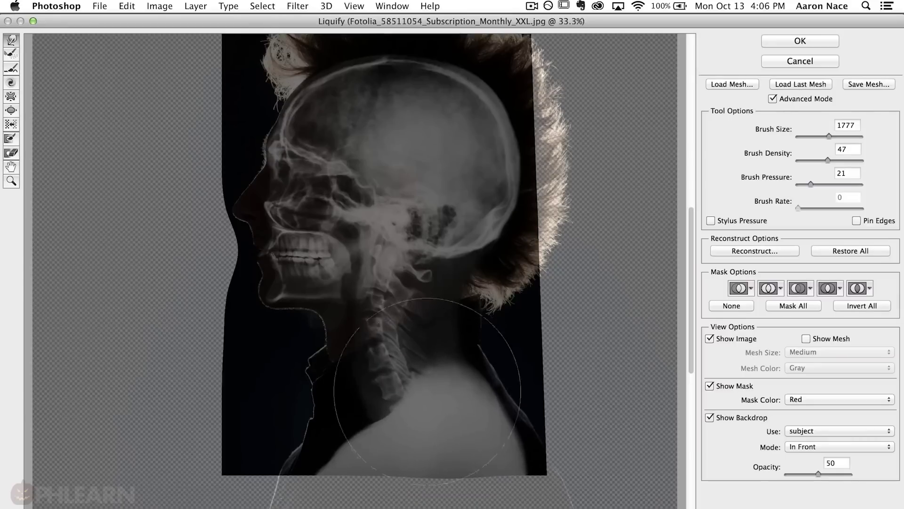
drag(362, 437, 372, 425)
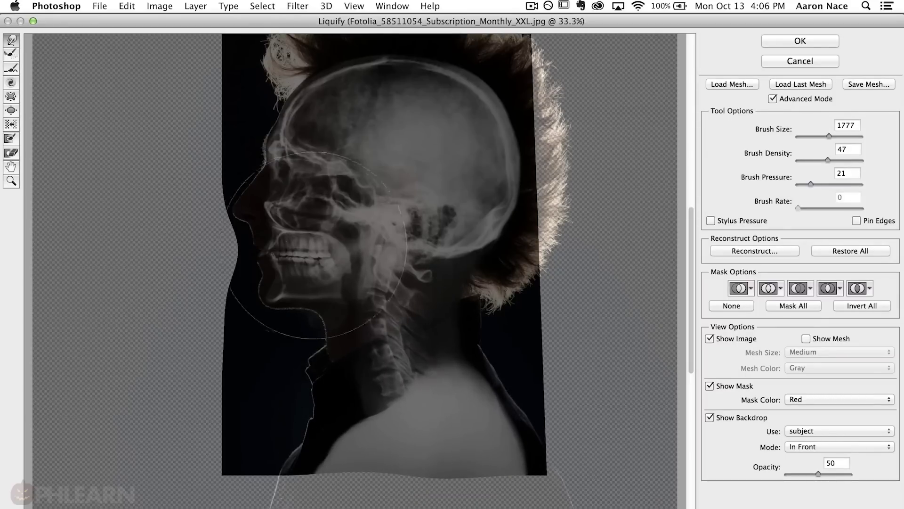
click(800, 41)
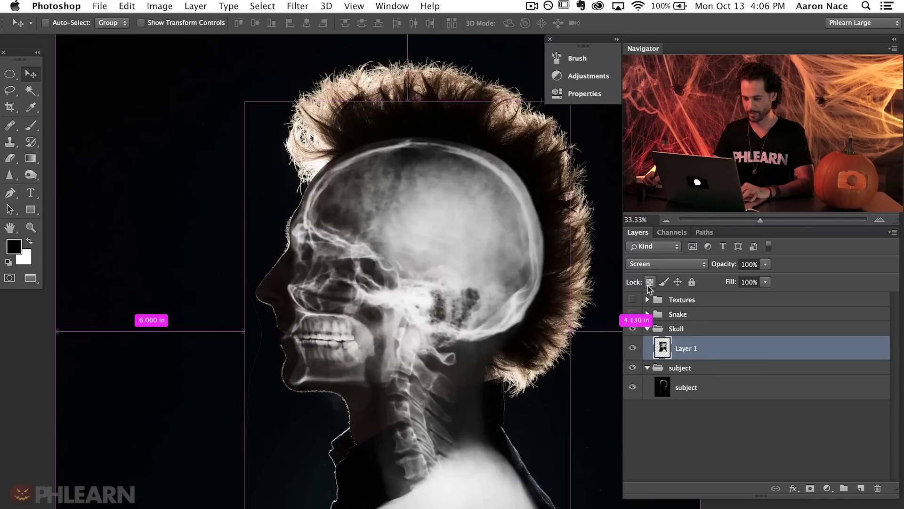
Compare the skull before and after the Liquify warp by repeatedly undoing and redoing it.
key(super+z)
key(super+z)
key(super+z)
key(super+z)
key(super+z)
key(super+z)
key(super+z)
key(super+z)
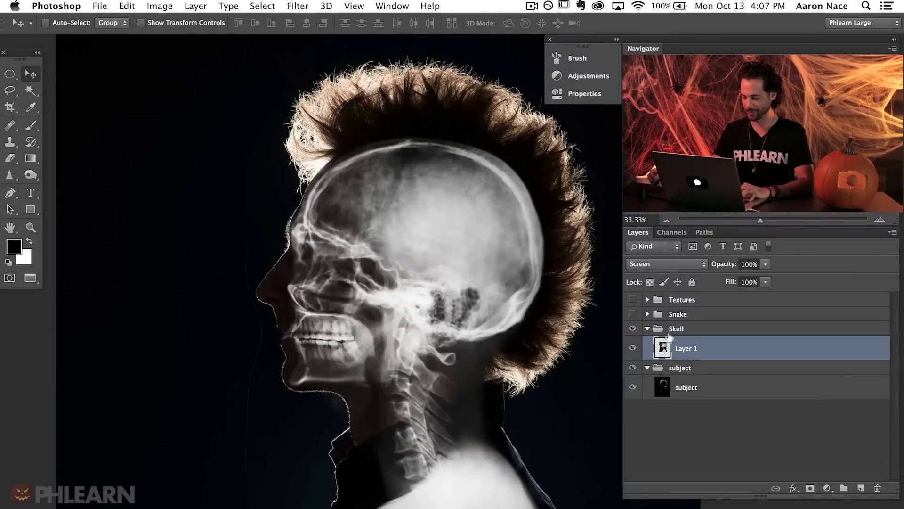
Add a layer mask to the skull layer and paint black with a large soft brush to hide the X-ray's shoulders.
key(super+minus)
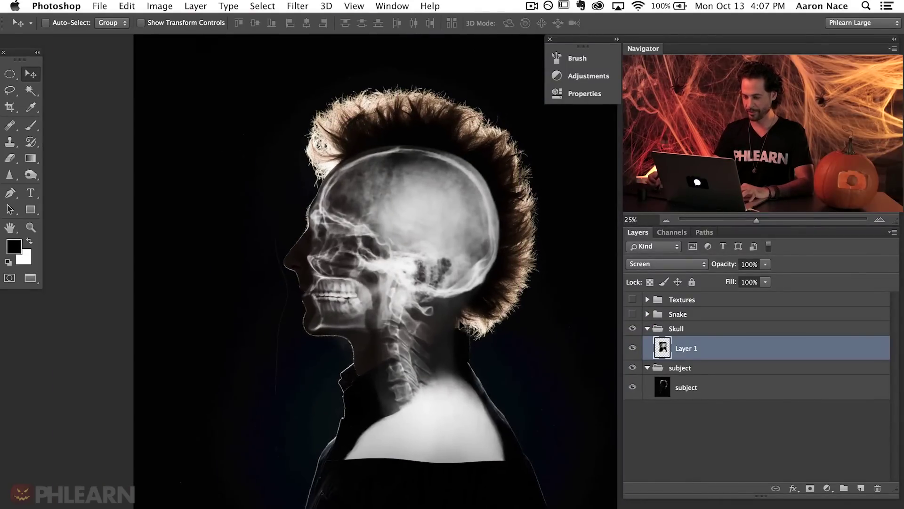
click(810, 488)
key(b)
mouse_move(433, 424)
mouse_down()
mouse_move(439, 460)
mouse_move(474, 433)
mouse_move(484, 471)
mouse_move(490, 456)
mouse_move(466, 457)
mouse_move(474, 416)
mouse_move(461, 411)
mouse_move(456, 389)
mouse_move(419, 454)
mouse_up()
mouse_move(360, 474)
mouse_down()
mouse_move(373, 462)
mouse_move(408, 461)
mouse_move(378, 351)
mouse_up()
drag(382, 465, 369, 345)
drag(367, 421, 408, 422)
mouse_move(401, 391)
mouse_down()
mouse_move(447, 380)
mouse_move(441, 400)
mouse_move(431, 390)
mouse_move(394, 411)
mouse_move(408, 392)
mouse_up()
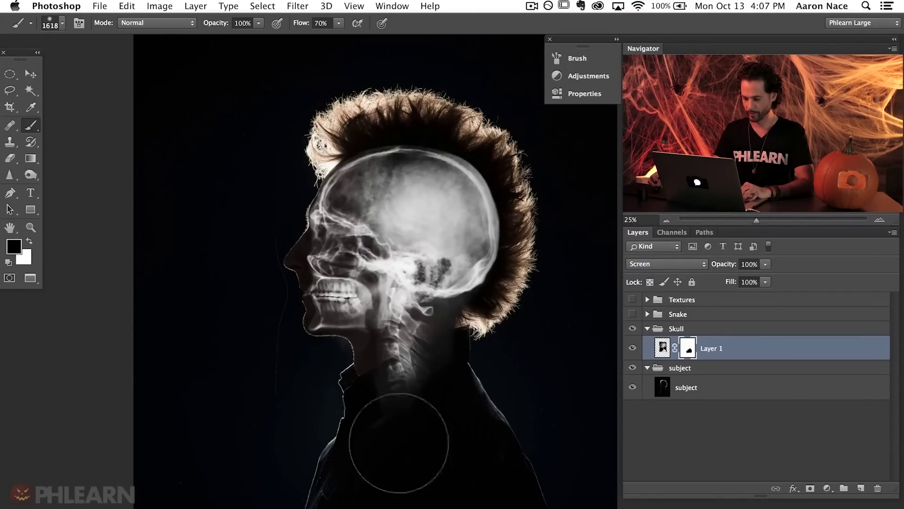
Add a new layer above the portrait and draw a linear black-to-transparent gradient from the torso up toward the head.
key(super+minus)
drag(521, 351, 446, 339)
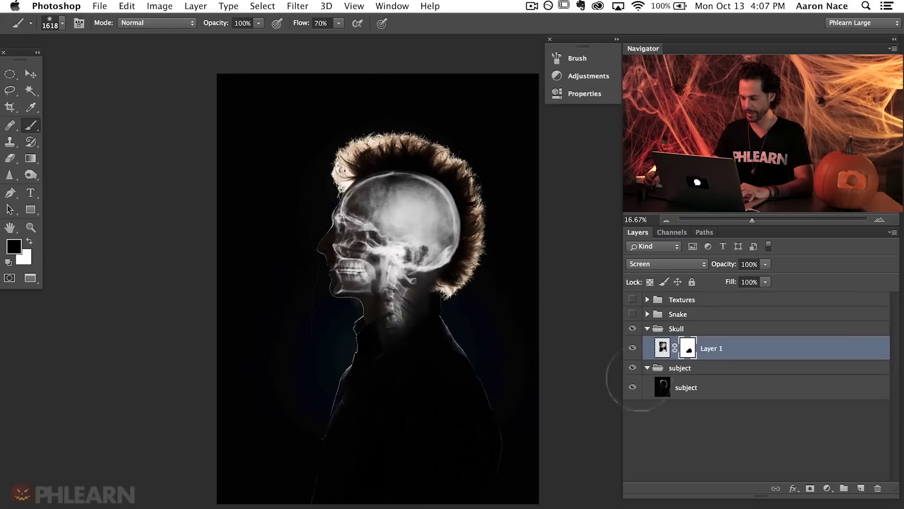
click(730, 383)
scroll(539, 393, right, 2)
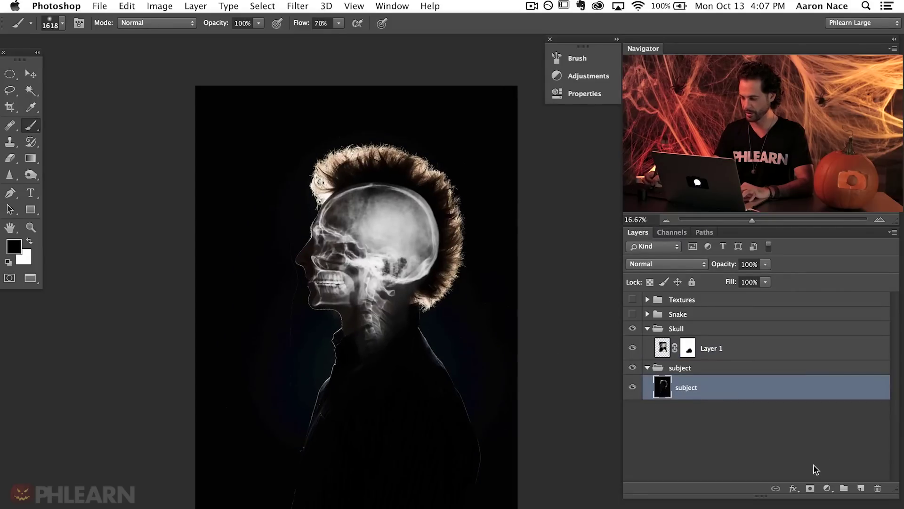
key(super+shift+alt+n)
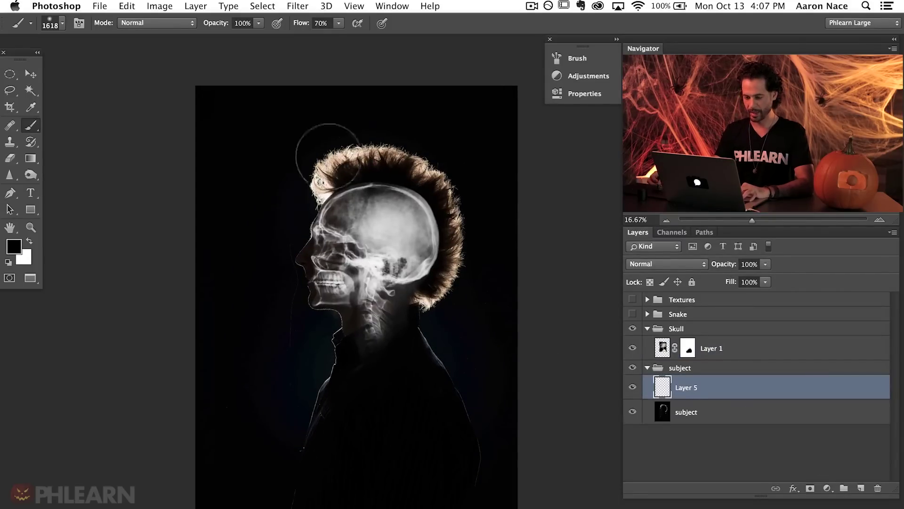
key(g)
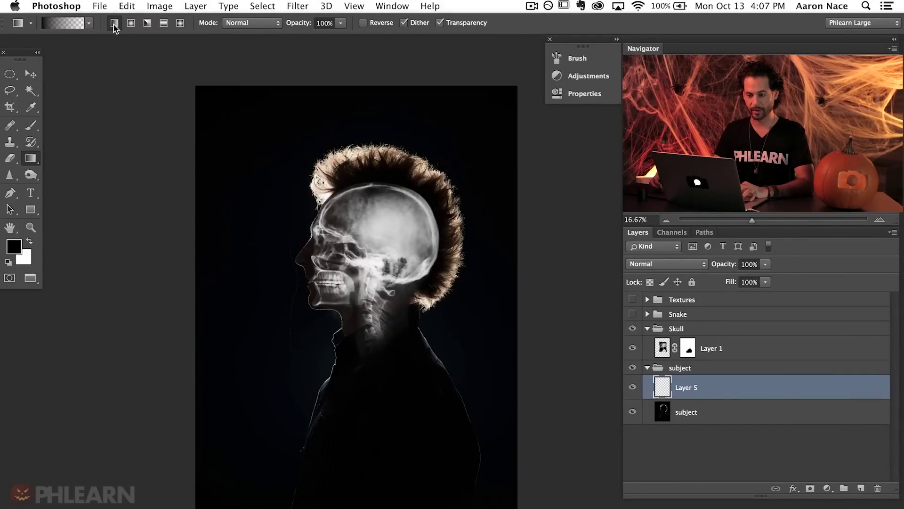
click(85, 28)
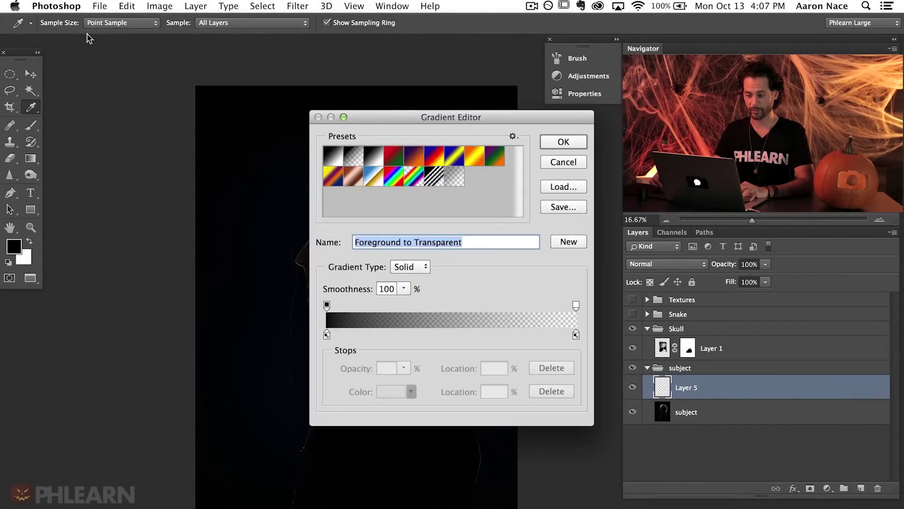
click(572, 163)
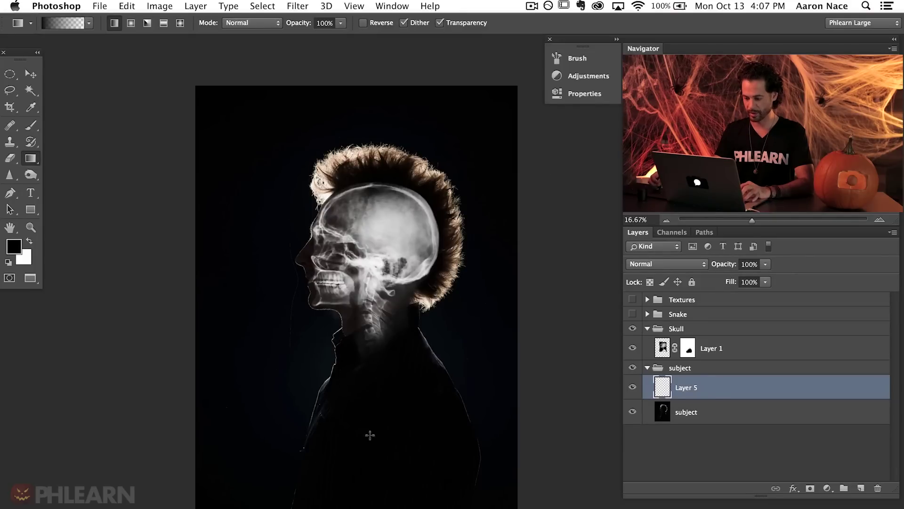
drag(370, 440, 374, 283)
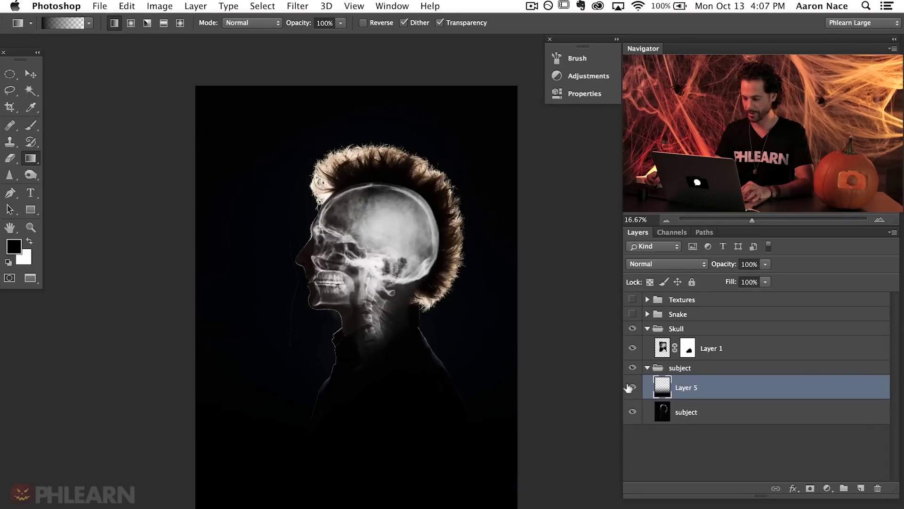
Toggle the visibility of the gradient, portrait and Skull group to examine how the gradient darkens the man's lower body.
click(632, 387)
click(632, 412)
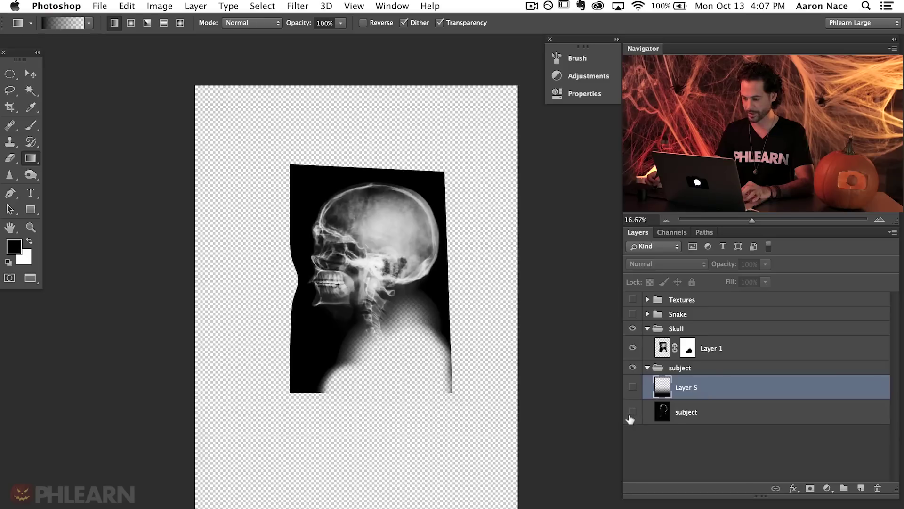
click(633, 387)
click(633, 412)
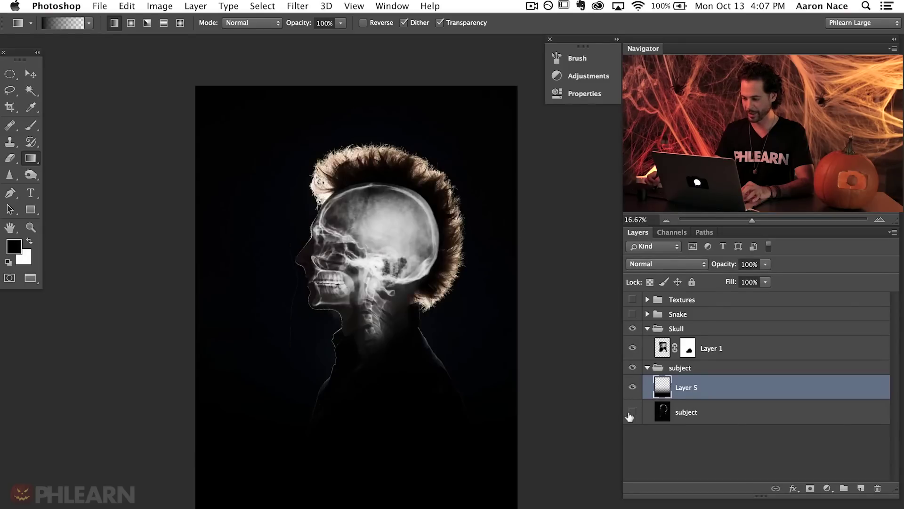
click(632, 387)
click(633, 387)
click(633, 387)
click(632, 388)
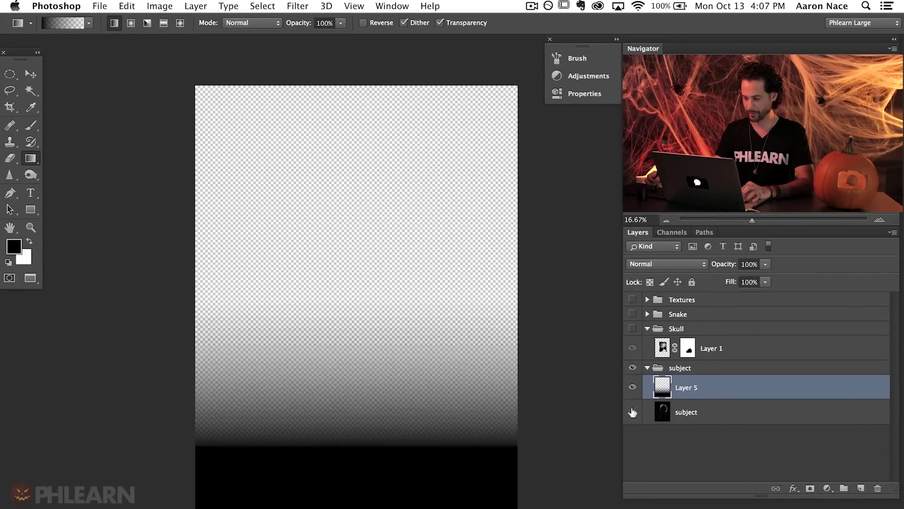
click(632, 412)
click(632, 388)
click(632, 388)
click(632, 387)
click(632, 387)
click(631, 387)
click(632, 388)
click(633, 329)
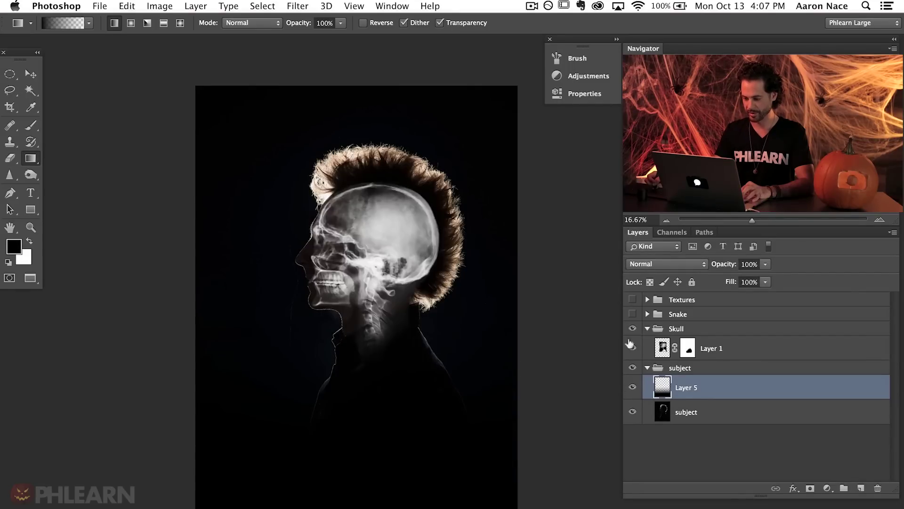
Collapse the subject group and add a Levels adjustment layer clipped to the skull X-ray layer.
click(647, 367)
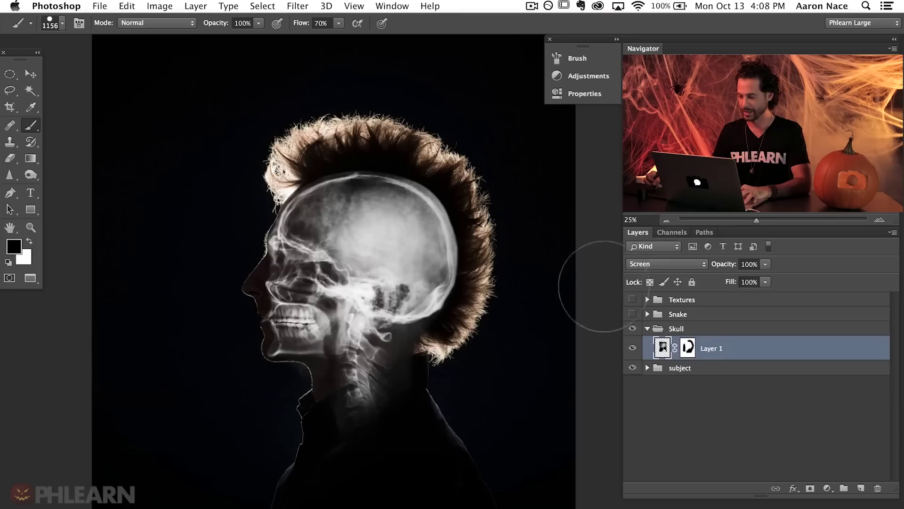
click(584, 77)
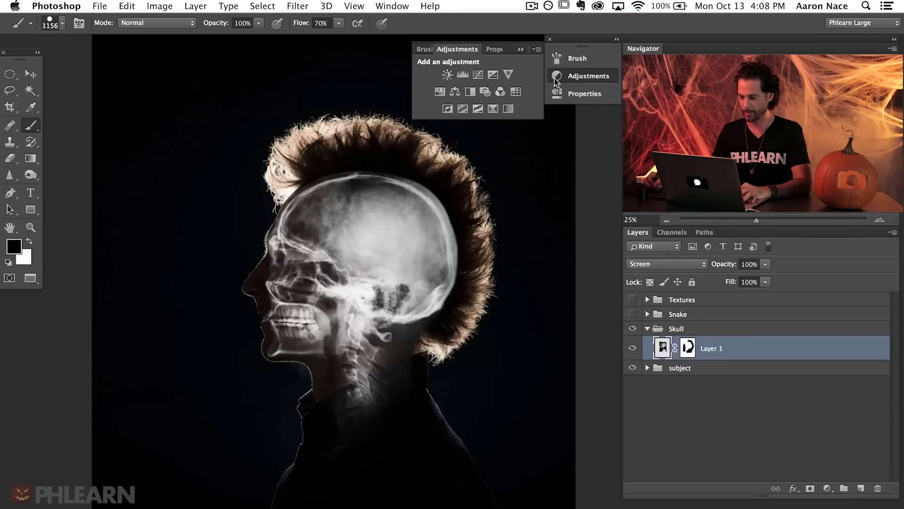
click(463, 75)
drag(415, 379, 308, 381)
alt+click(646, 353)
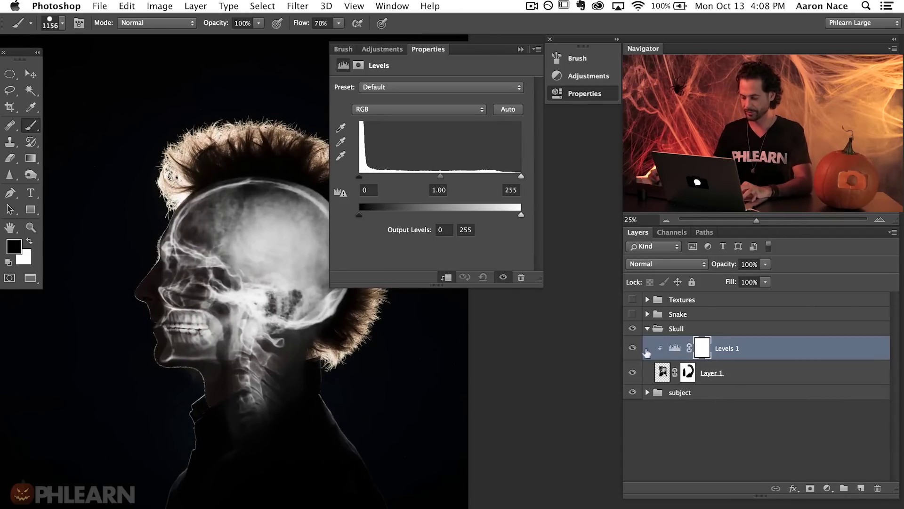
Raise the skull X-ray's contrast in the Levels adjustment with black input 29 and white input 237.
key(super+plus)
drag(314, 387, 354, 403)
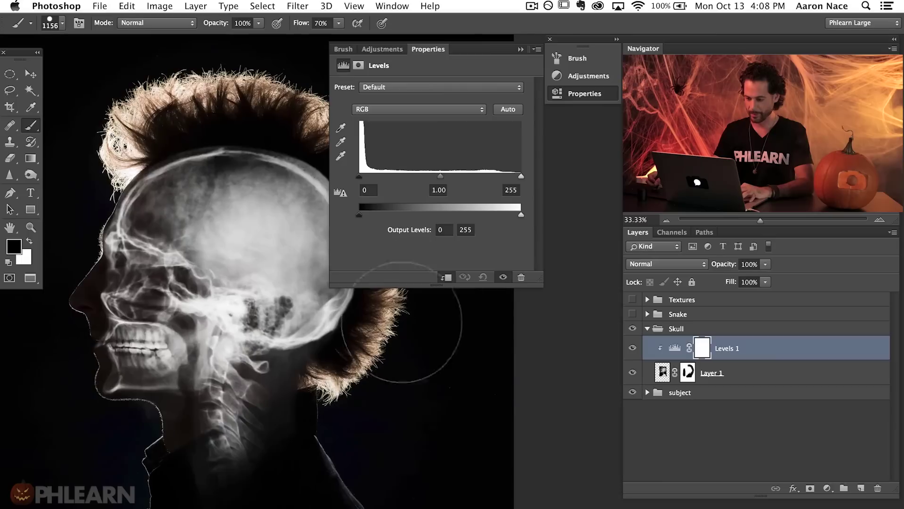
drag(369, 175, 370, 177)
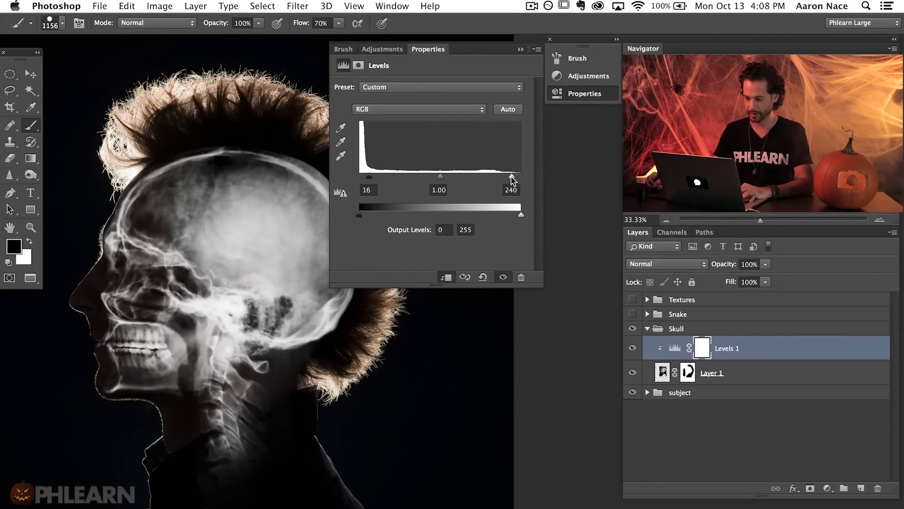
drag(512, 179, 509, 177)
drag(371, 177, 375, 176)
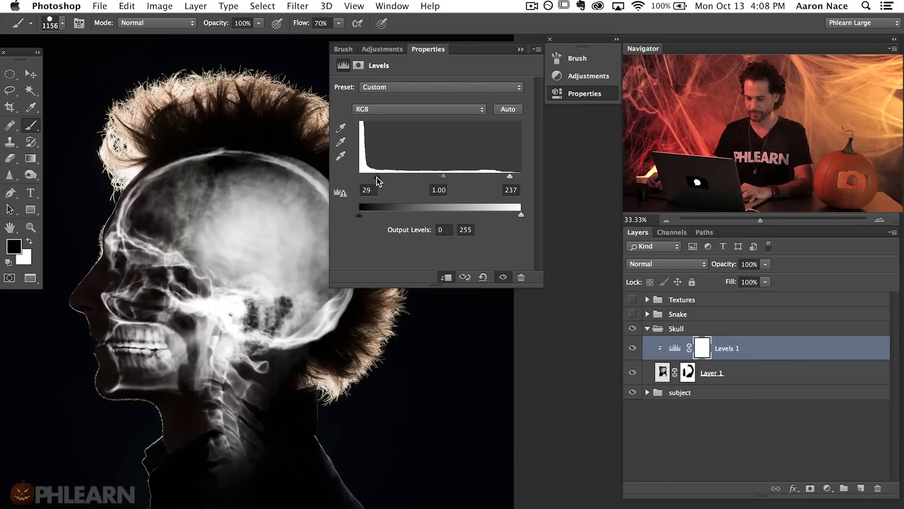
Toggle the Levels adjustment's visibility to compare the skull's contrast, and examine the full head.
click(632, 348)
click(630, 347)
click(629, 346)
click(629, 347)
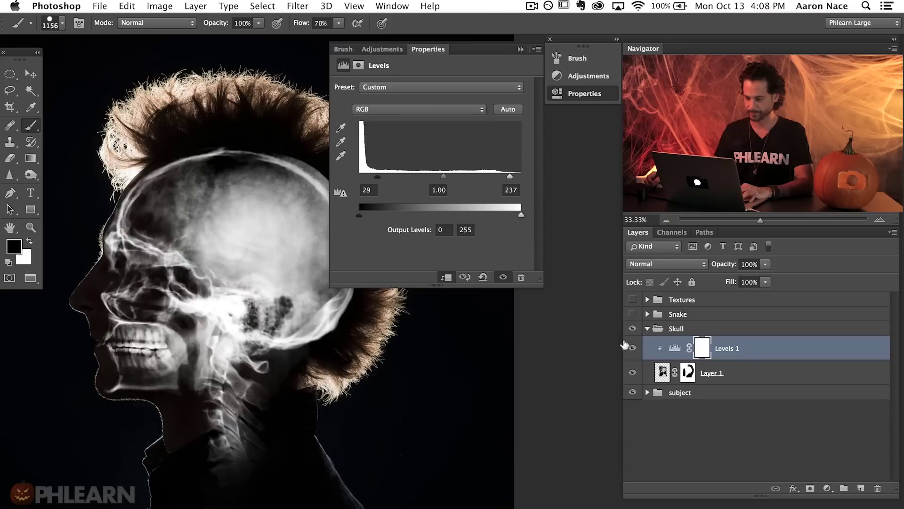
click(584, 93)
drag(306, 322, 425, 310)
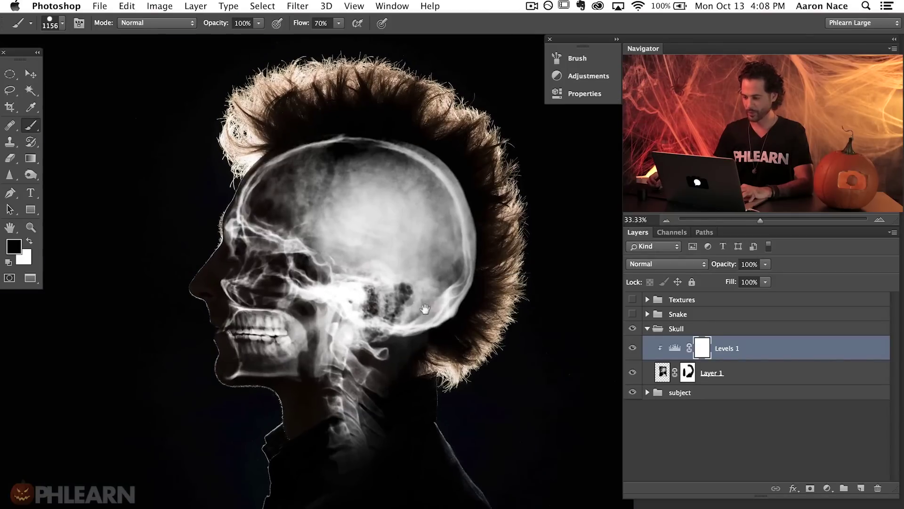
Collapse the Skull group, add a new layer above the Textures group and put it in a group named Color.
click(647, 328)
click(688, 328)
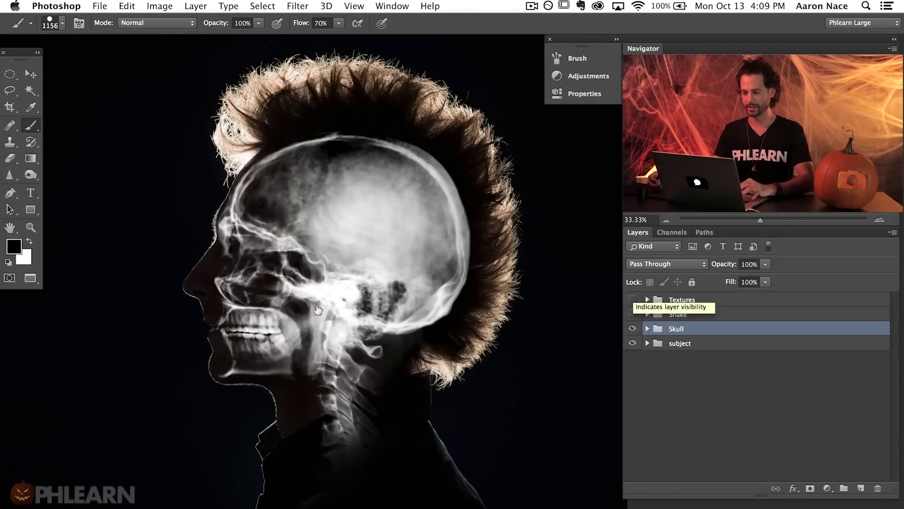
click(713, 299)
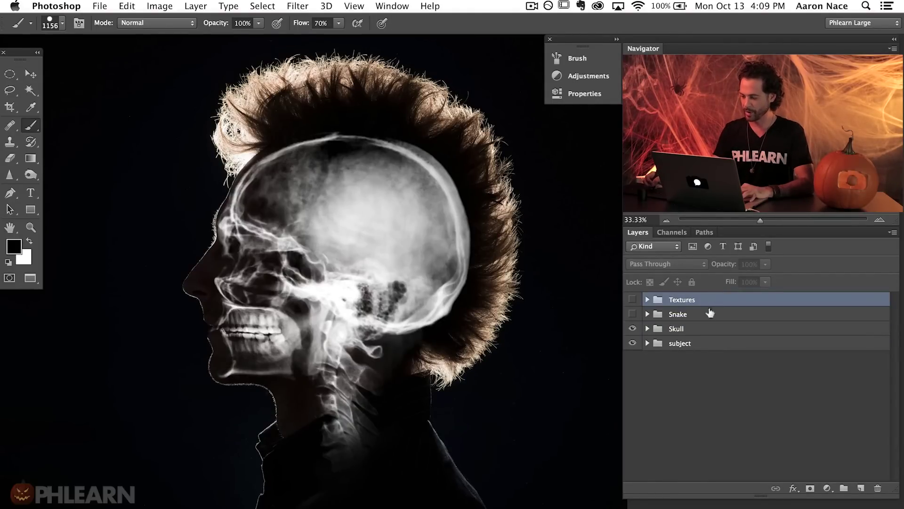
key(super+alt+shift+n)
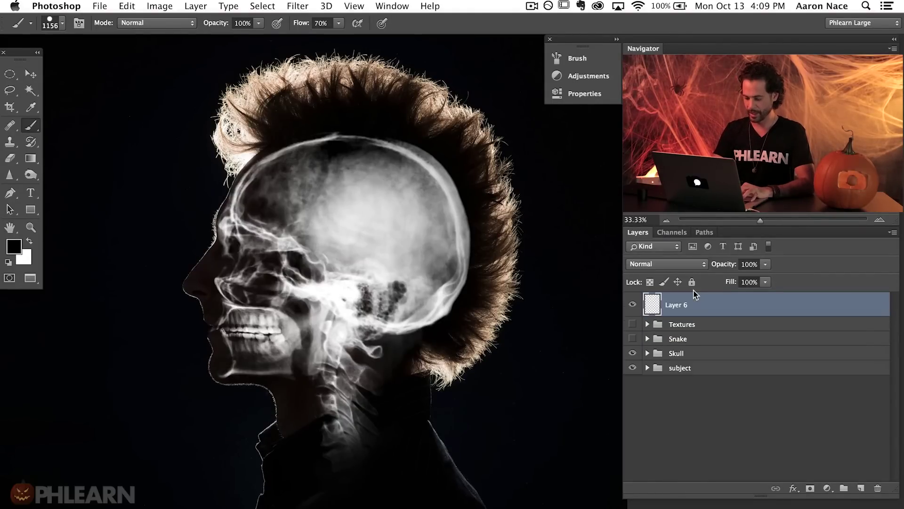
key(super+g)
double_click(681, 297)
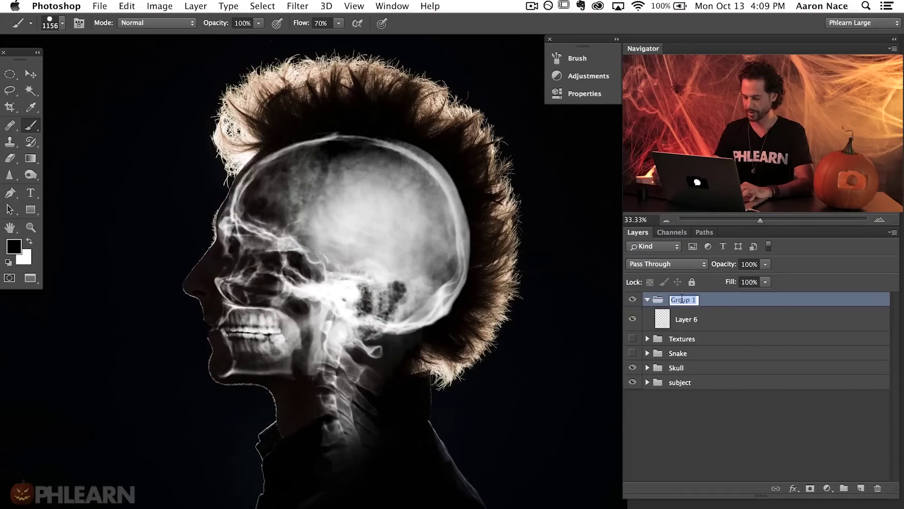
text(Color)
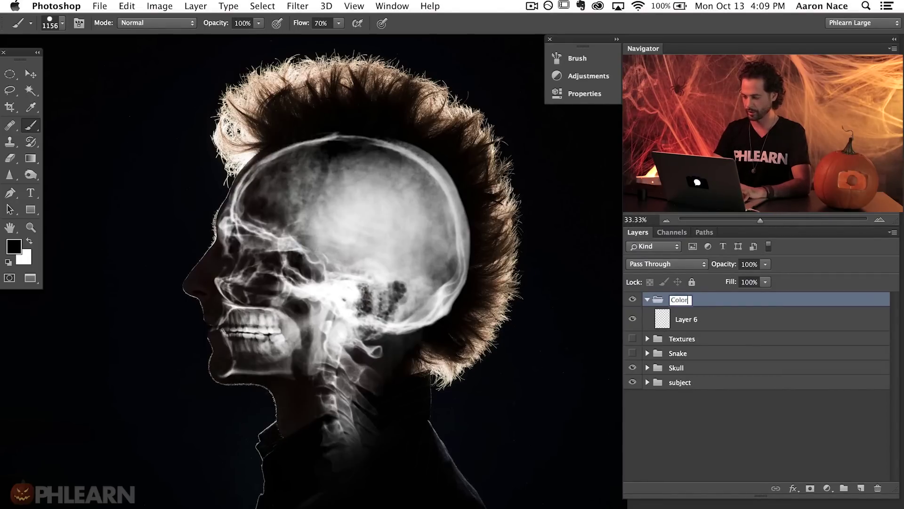
Add a Gradient Map adjustment layer above the empty layer in the Color group.
click(717, 320)
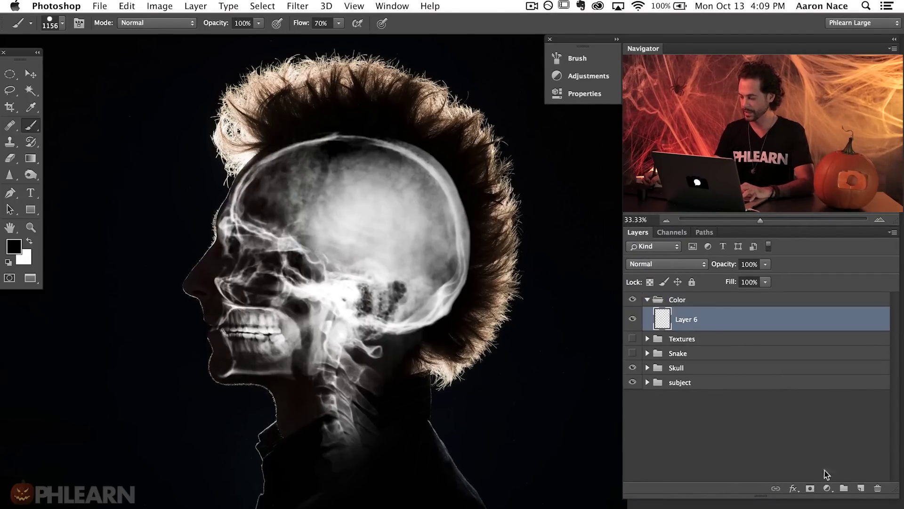
click(827, 488)
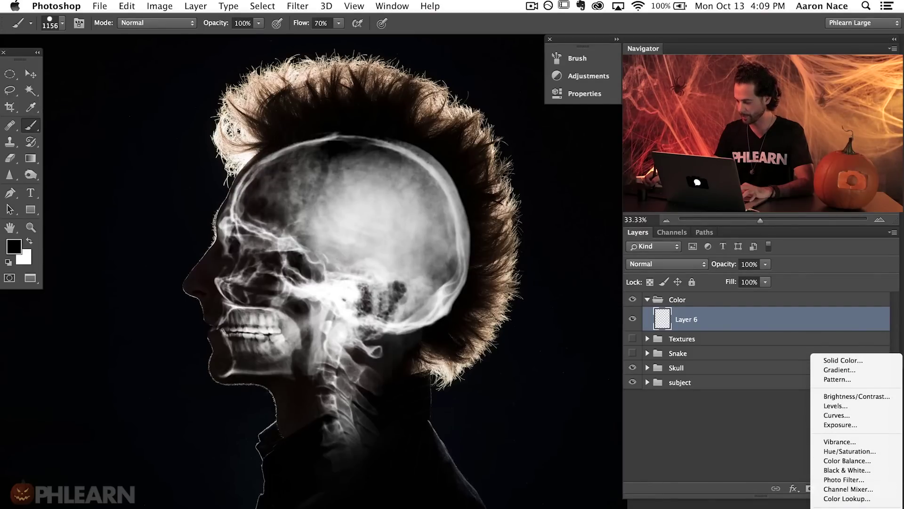
click(841, 508)
drag(248, 287, 154, 319)
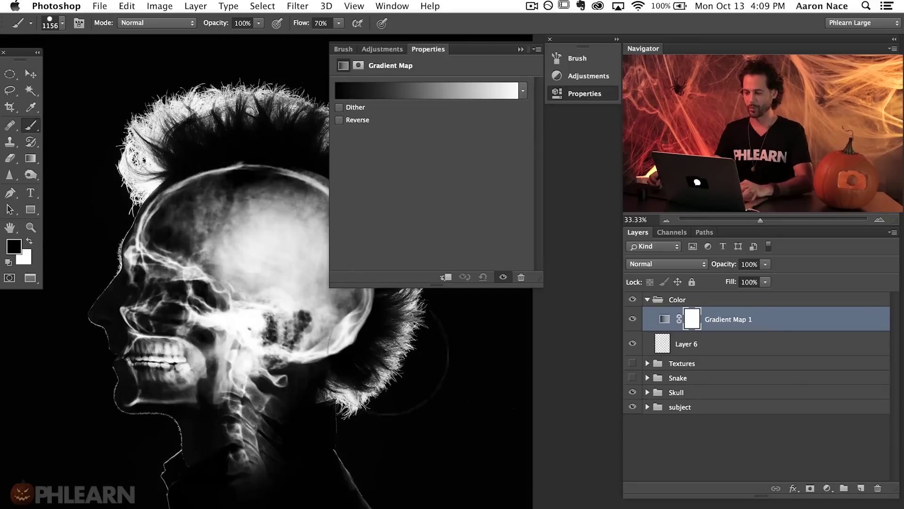
Set the gradient map's shadow color stop to a very dark purple with hue 306.
click(394, 94)
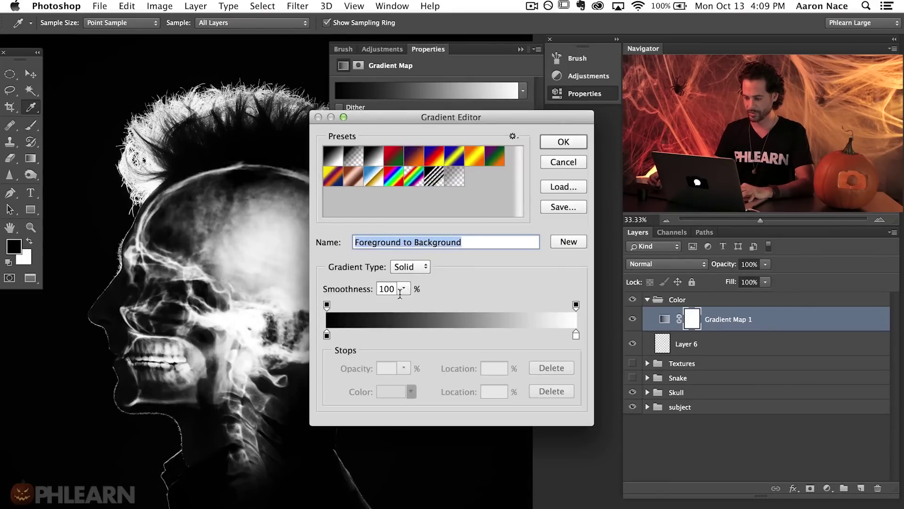
click(327, 335)
click(388, 393)
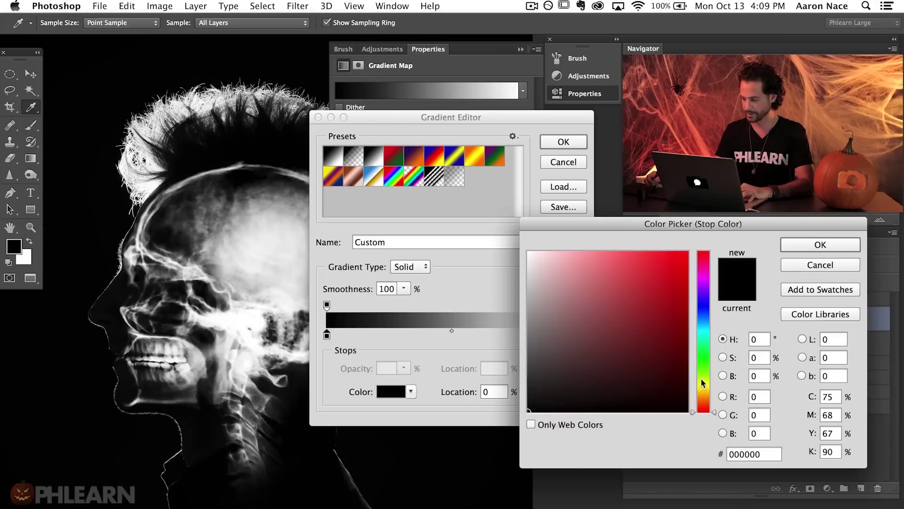
click(704, 277)
click(673, 393)
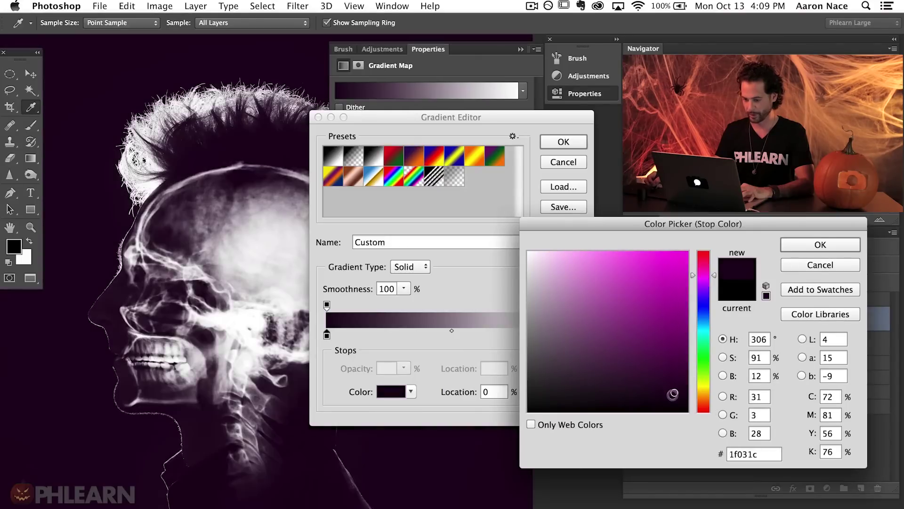
drag(673, 397, 669, 392)
key(Return)
Set the gradient map's highlight color stop to pale yellow f5e7bc and apply the gradient.
click(575, 335)
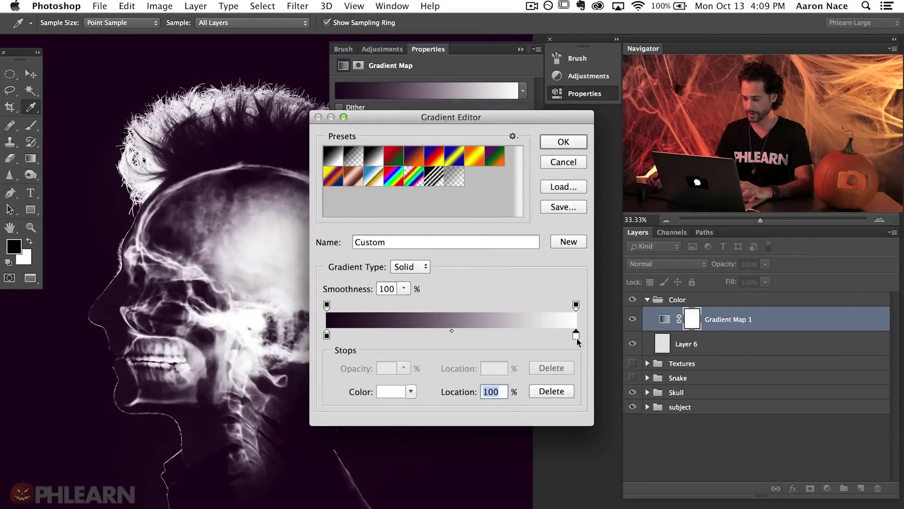
double_click(576, 335)
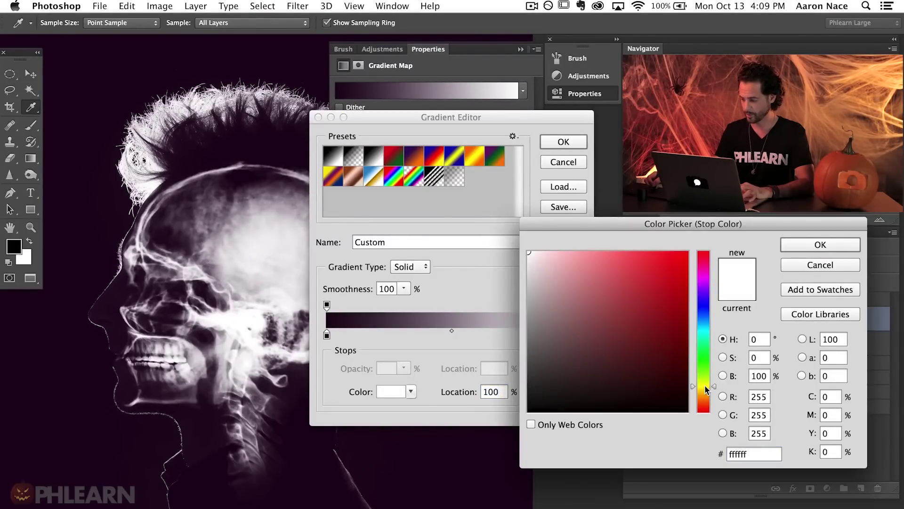
drag(706, 389, 706, 393)
mouse_move(587, 278)
mouse_down()
mouse_move(586, 258)
mouse_move(565, 257)
mouse_up()
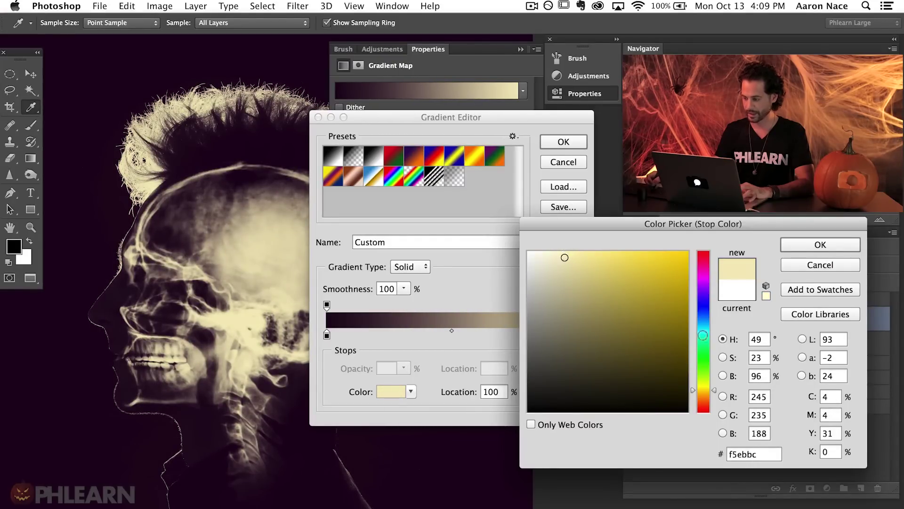
drag(708, 392, 707, 395)
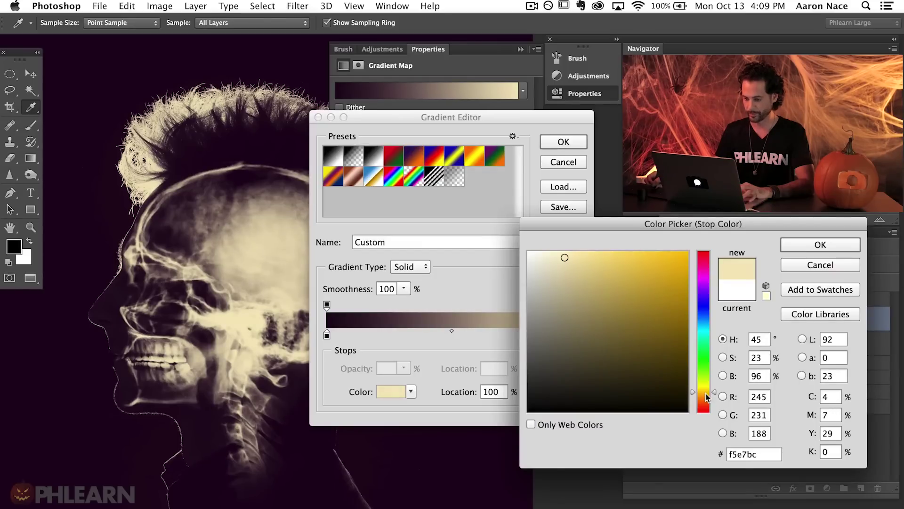
click(809, 245)
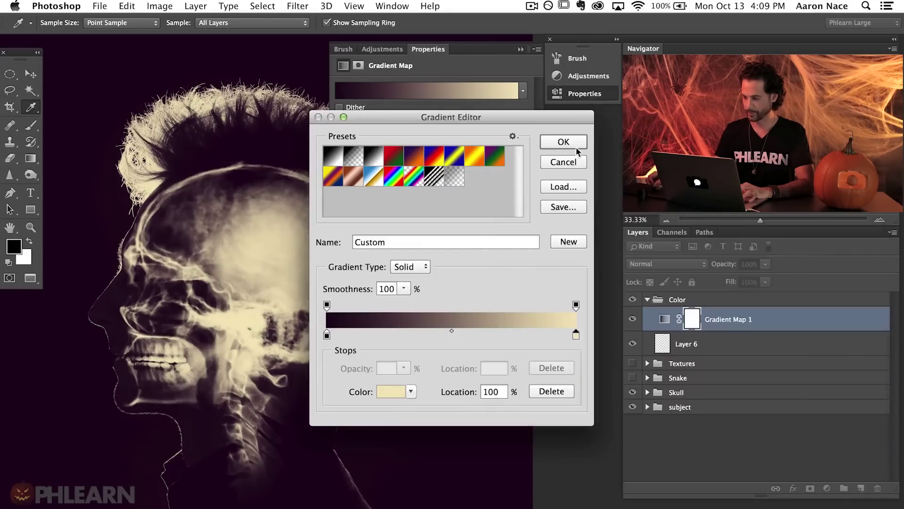
click(575, 146)
key(b)
click(585, 93)
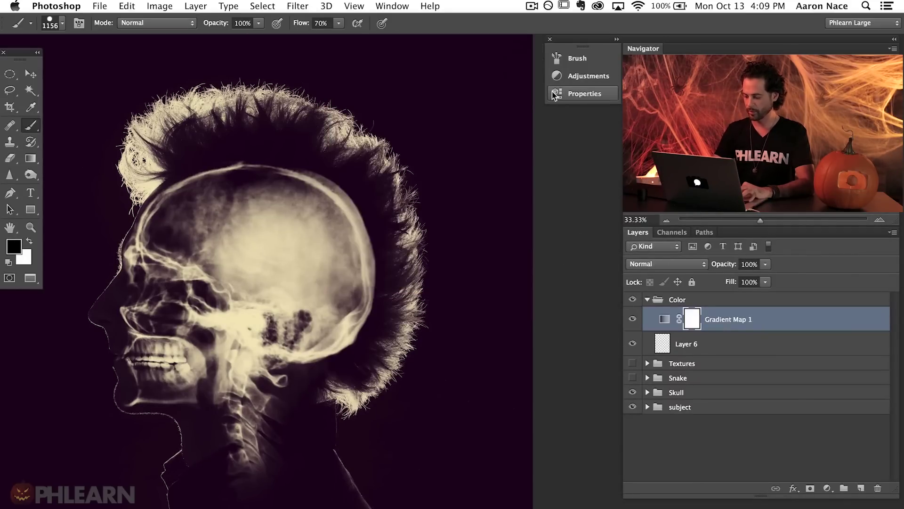
Toggle the gradient map's visibility to compare the whole image with and without the color toning.
key(super+minus)
drag(403, 354, 577, 335)
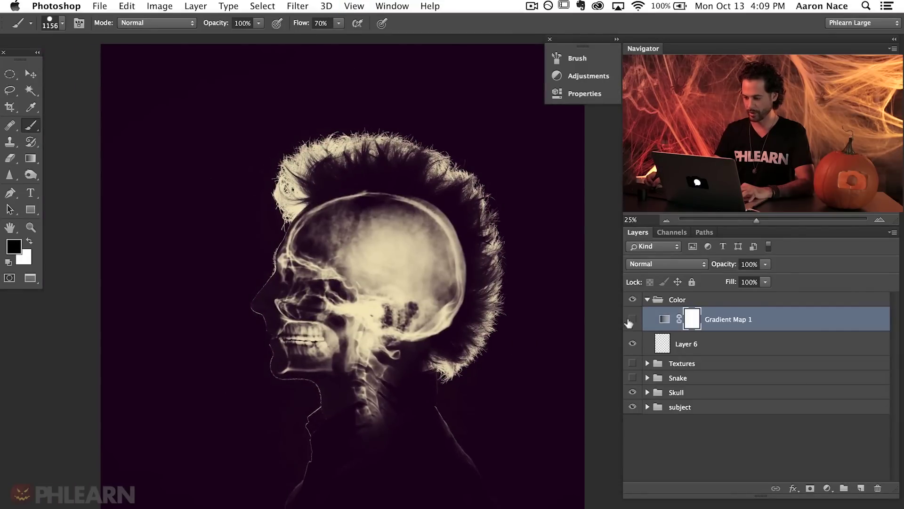
click(631, 320)
click(631, 320)
click(631, 320)
click(631, 320)
click(631, 320)
click(631, 319)
Lighten the gradient map's highlight color stop to the less saturated cream f7edce and apply it.
double_click(665, 318)
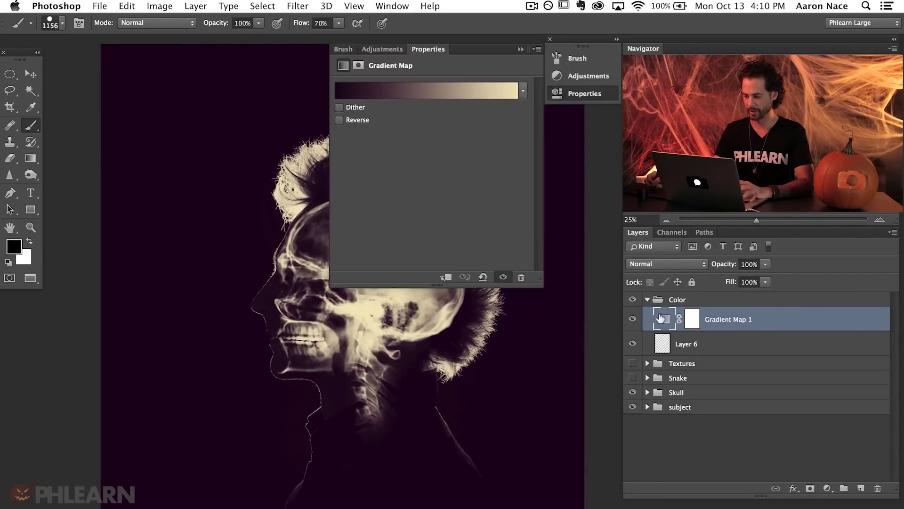
click(462, 89)
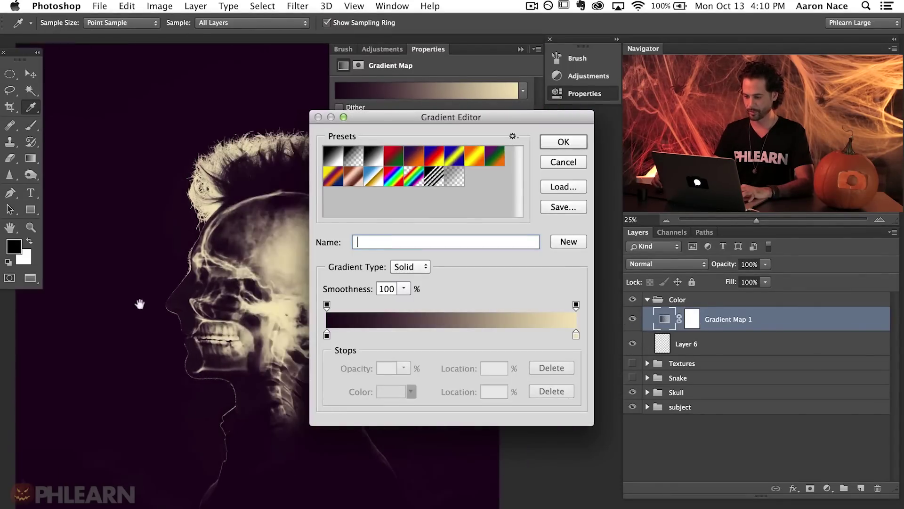
click(575, 335)
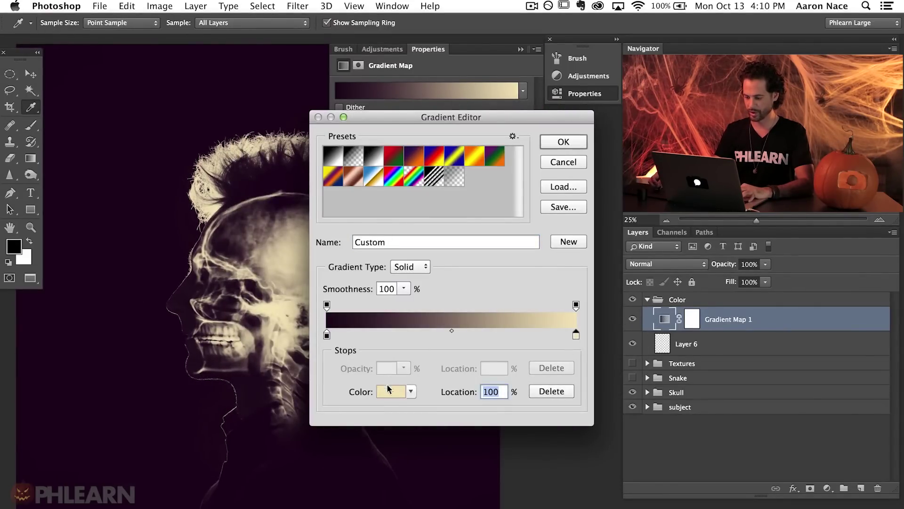
click(389, 390)
drag(558, 257, 552, 255)
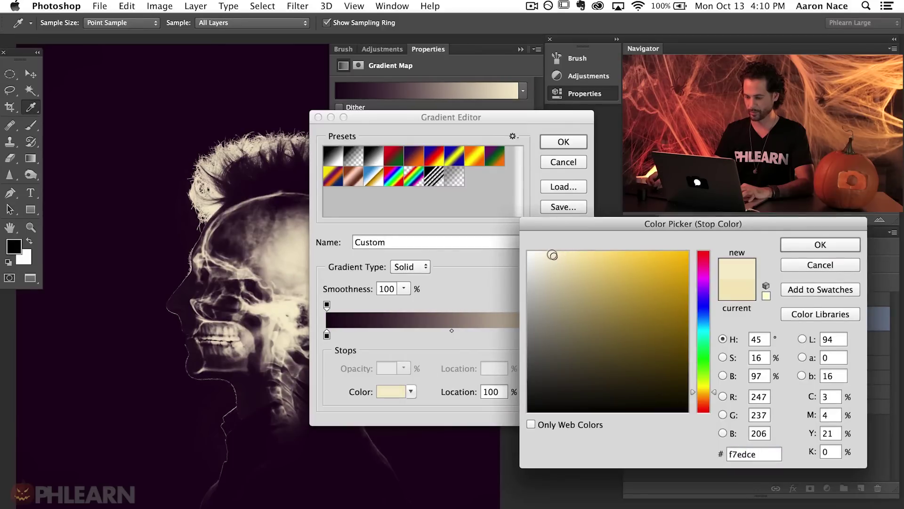
click(805, 249)
click(563, 141)
key(b)
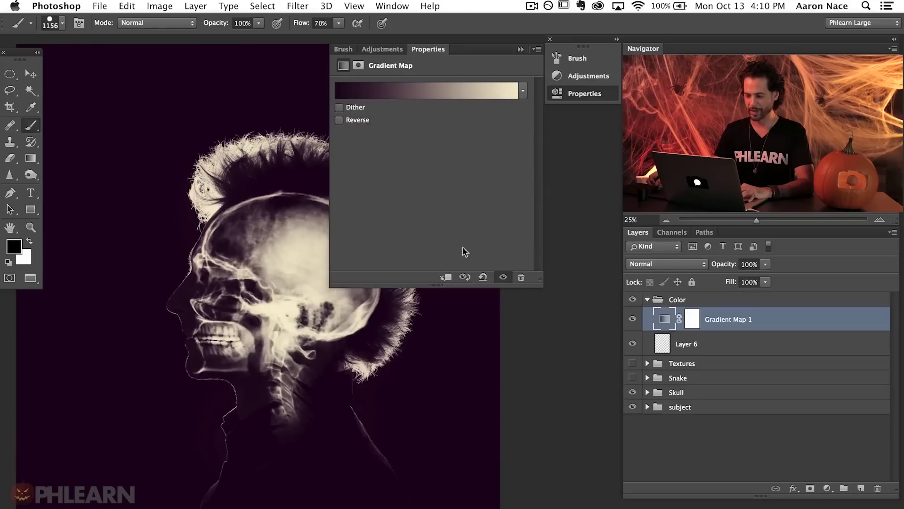
click(576, 99)
Collapse the Color group, then make the Snake group visible and expand it.
key(super+equal)
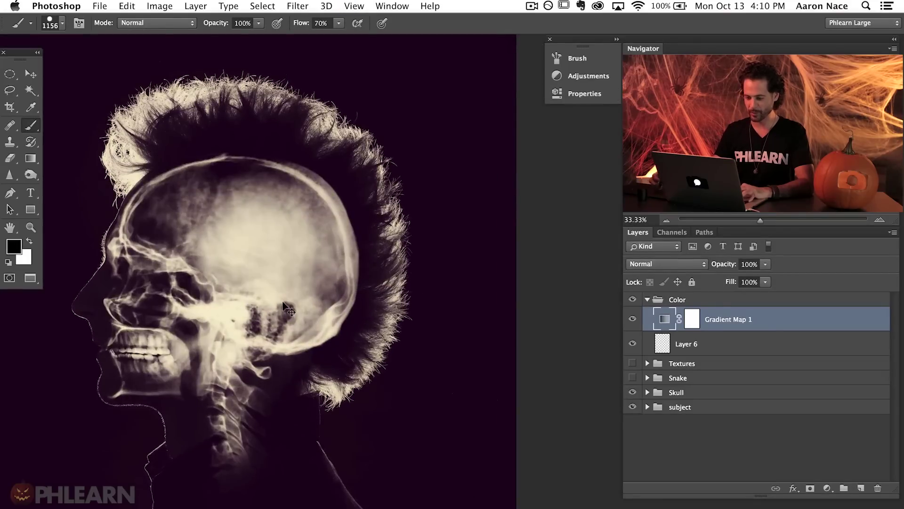
drag(279, 306, 385, 300)
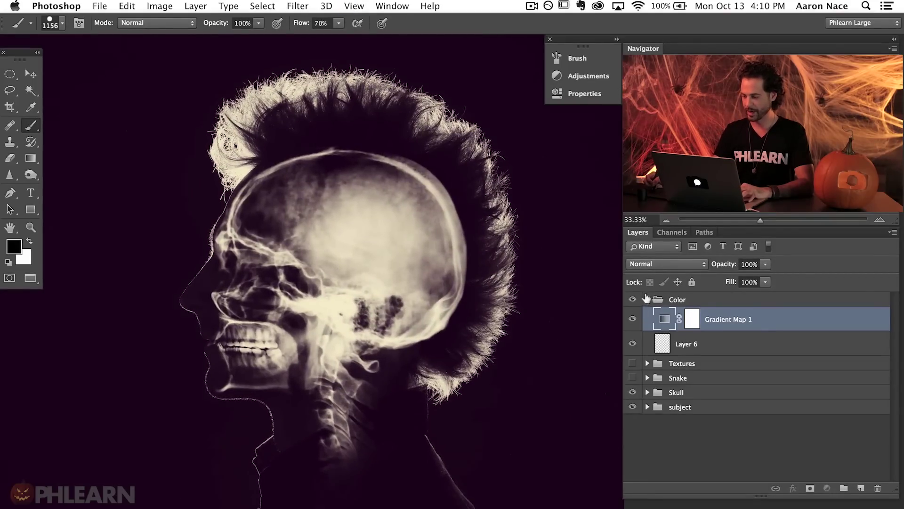
click(647, 299)
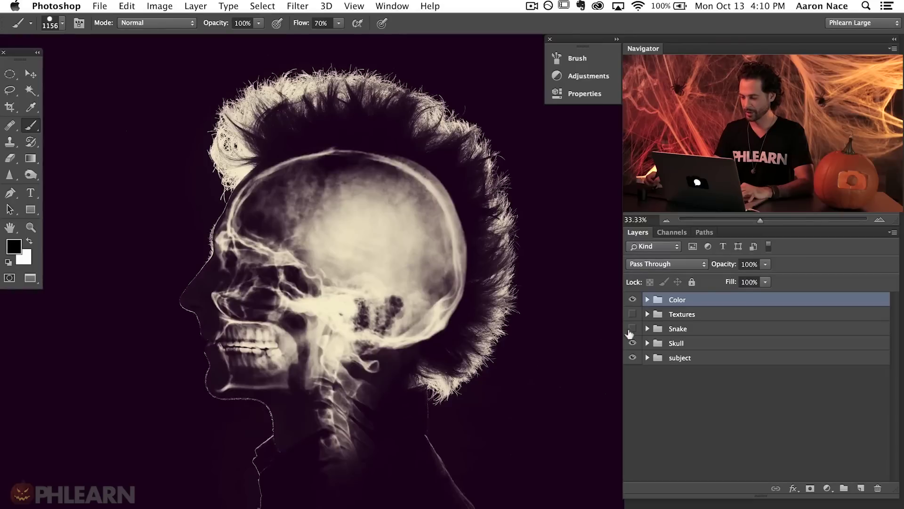
click(632, 328)
click(648, 328)
click(659, 328)
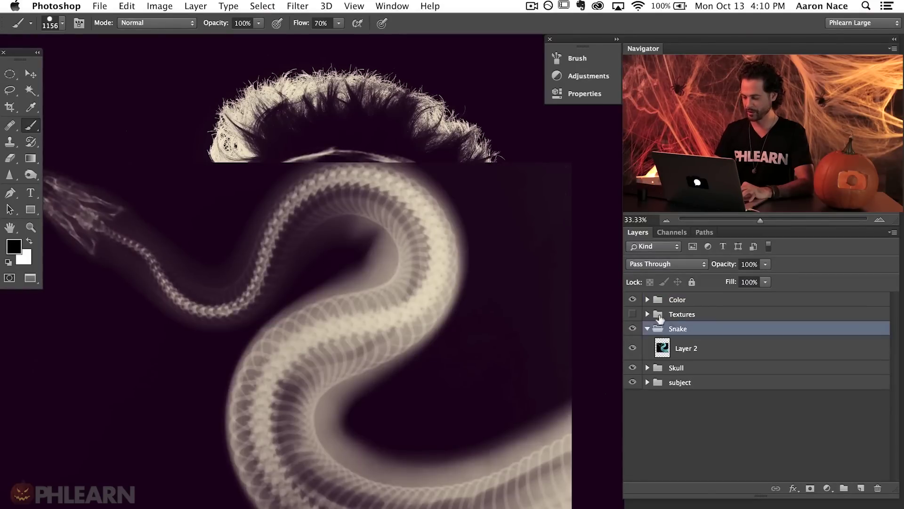
Toggle the Color group's visibility to compare the snake X-ray with and without the toning.
key(super+minus)
click(632, 300)
click(633, 300)
click(632, 300)
click(634, 300)
Set the snake X-ray layer's blend mode to Screen.
click(696, 348)
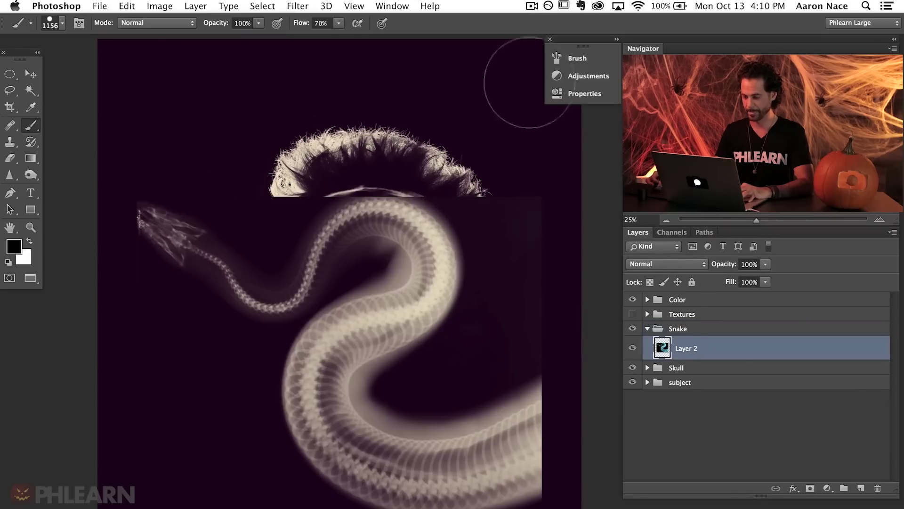
click(656, 265)
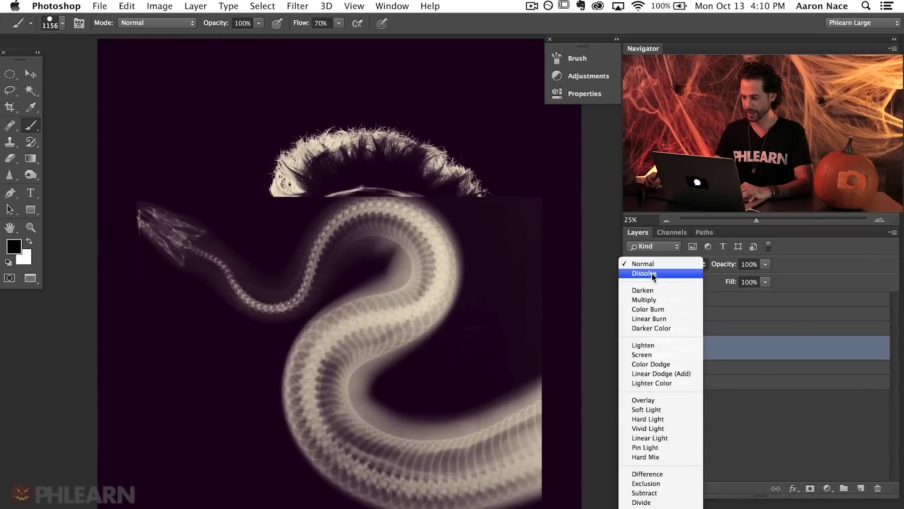
click(652, 355)
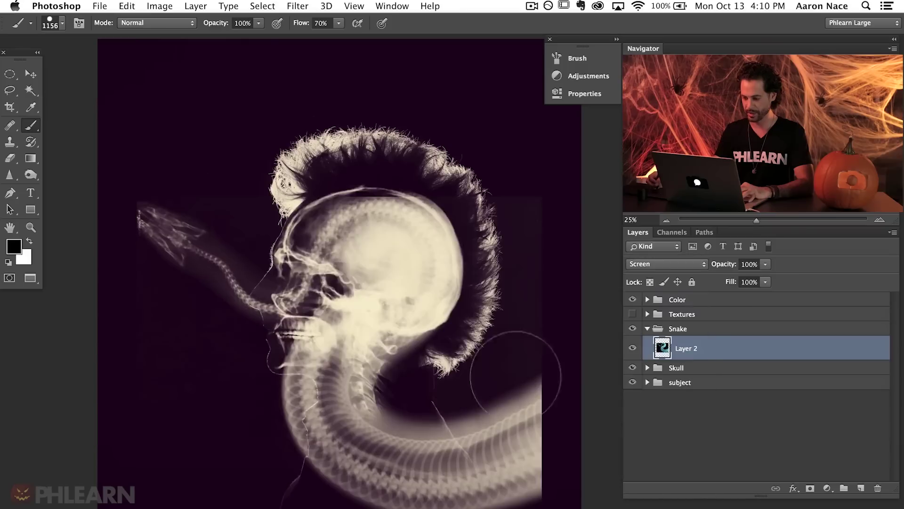
Try the Multiply blend mode on the snake X-ray layer while repositioning it over the skull.
key(v)
mouse_move(413, 457)
mouse_down()
mouse_move(428, 396)
mouse_move(354, 429)
mouse_move(412, 431)
mouse_move(431, 479)
mouse_move(400, 424)
mouse_move(400, 452)
mouse_move(396, 443)
mouse_move(410, 437)
mouse_up()
click(656, 263)
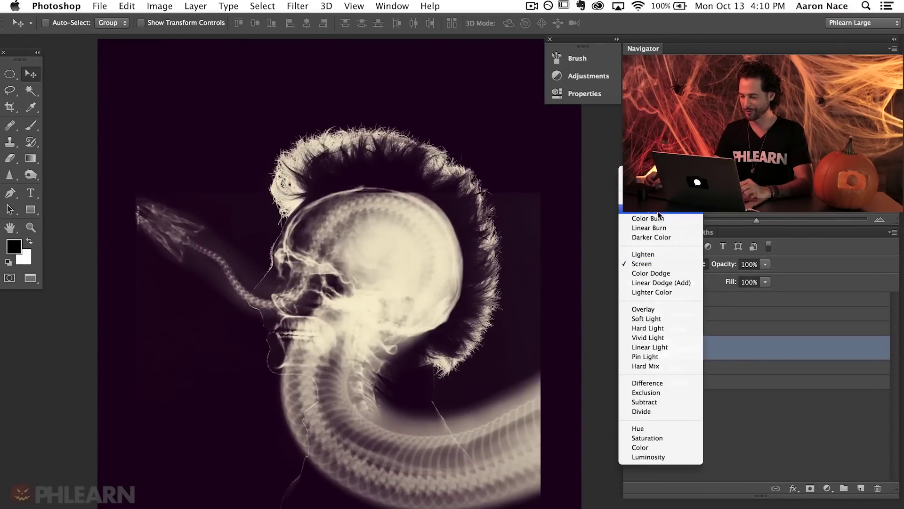
drag(424, 434, 452, 391)
Return the snake layer to Normal, invert its colors, set its blend mode to Multiply, and reposition it over the portrait.
click(656, 264)
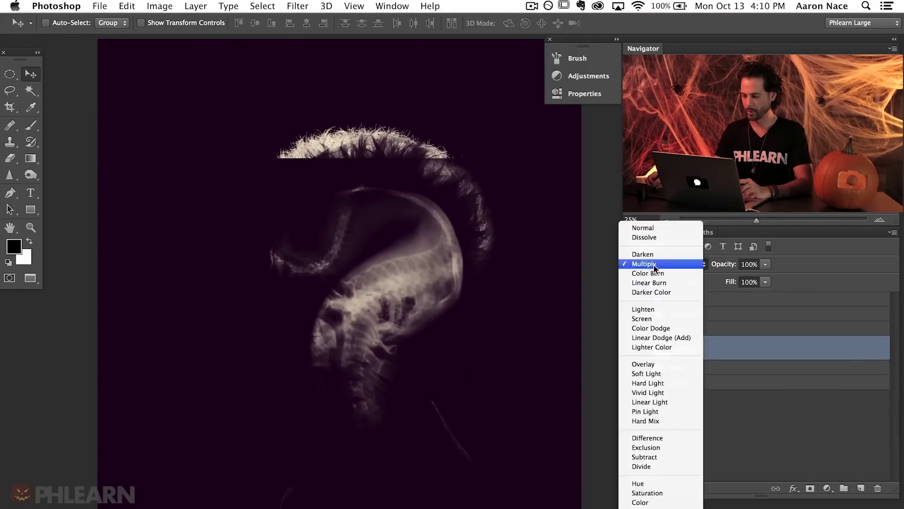
drag(460, 340, 446, 344)
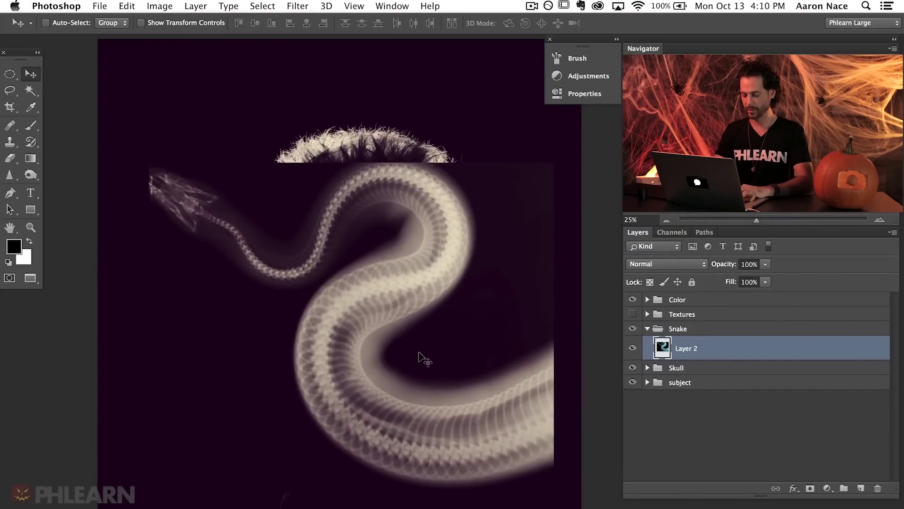
key(super+i)
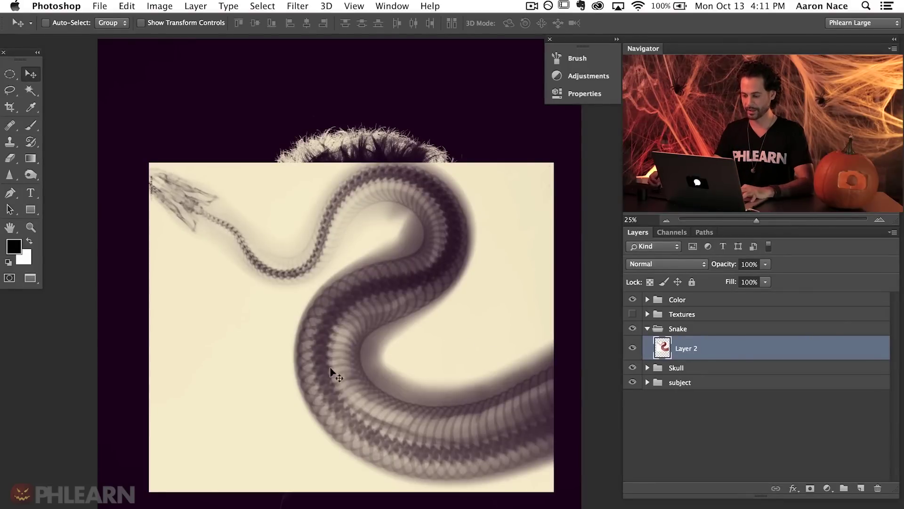
click(667, 264)
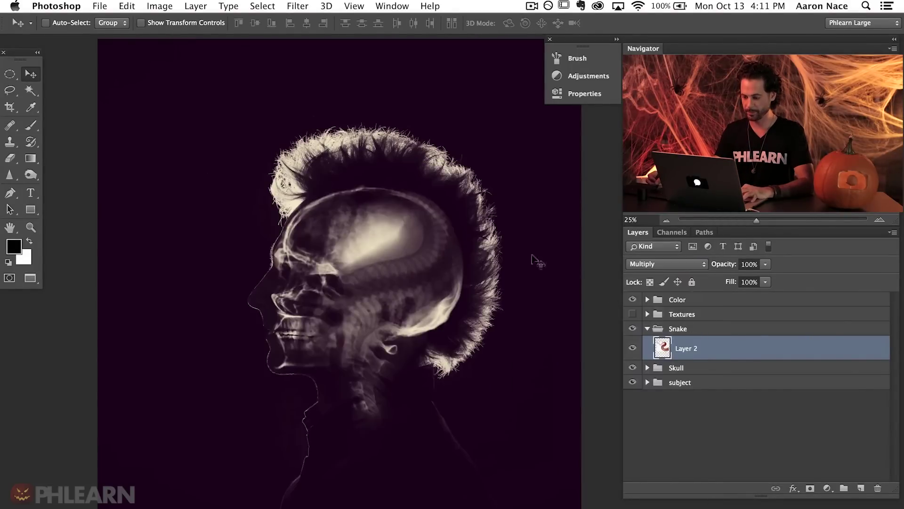
drag(419, 351, 489, 380)
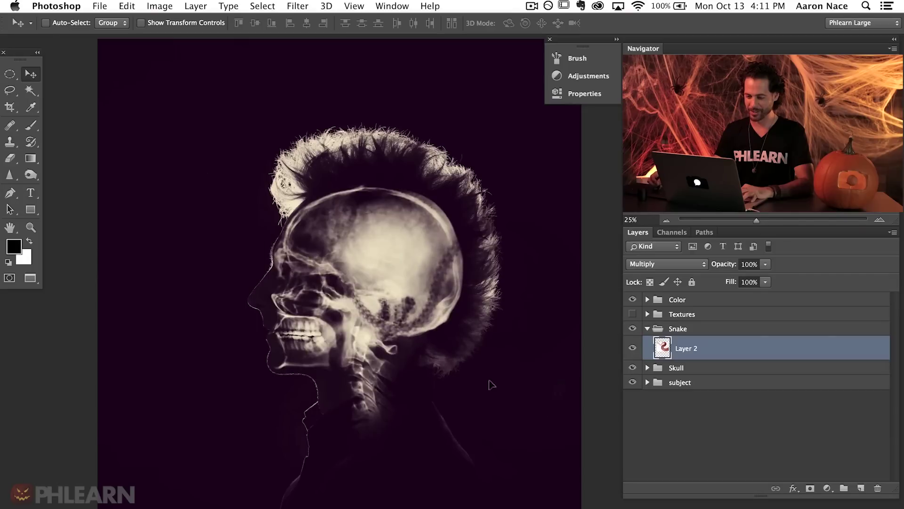
Scale the snake layer to about 67%, place it over the skull, and flip it horizontally.
drag(394, 286, 403, 218)
key(super+t)
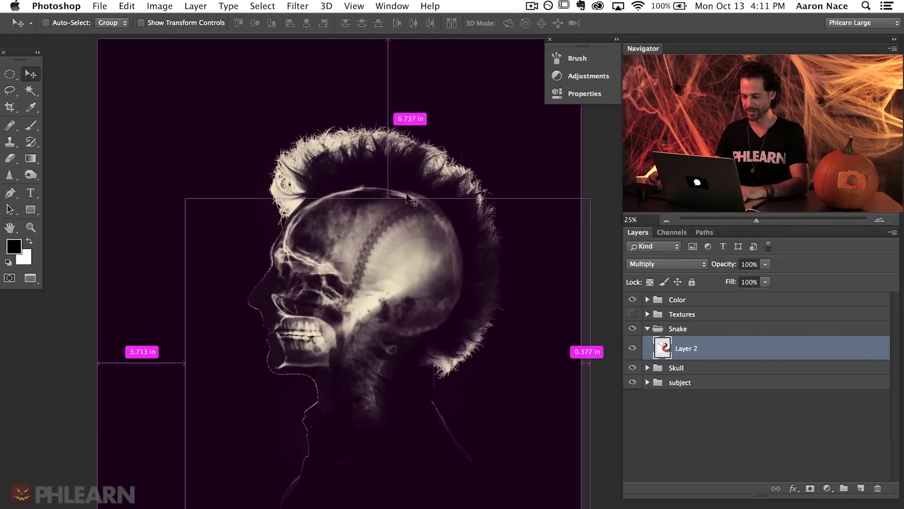
drag(184, 197, 318, 307)
drag(367, 392, 269, 263)
right_click(409, 316)
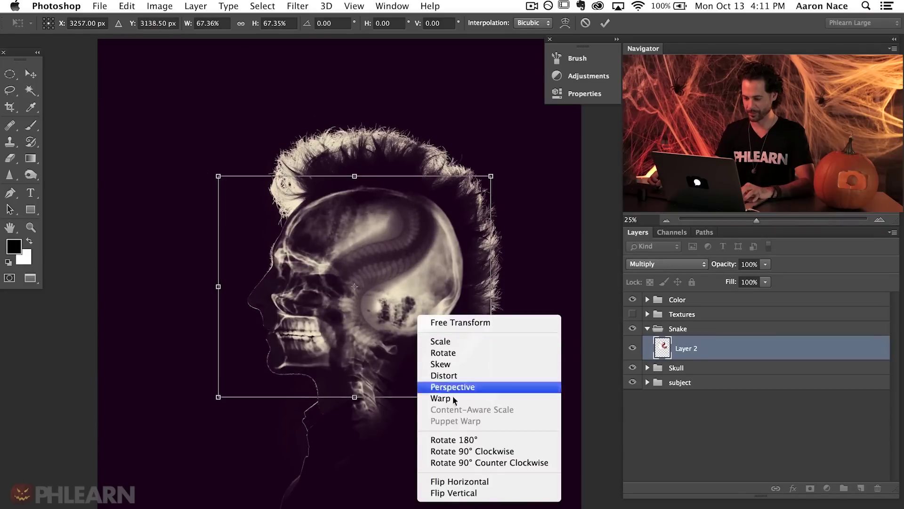
click(471, 481)
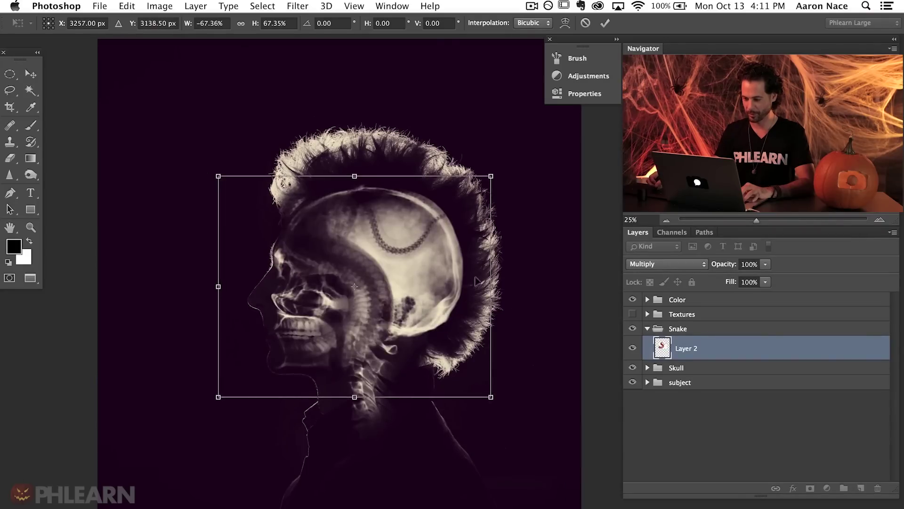
Shrink the snake to about 33%, rotate and position it inside the skull's brain cavity, and apply the transform.
drag(490, 176, 373, 269)
drag(289, 345, 324, 288)
drag(472, 251, 468, 278)
drag(453, 227, 437, 236)
drag(459, 320, 463, 298)
drag(376, 291, 379, 292)
drag(426, 219, 427, 216)
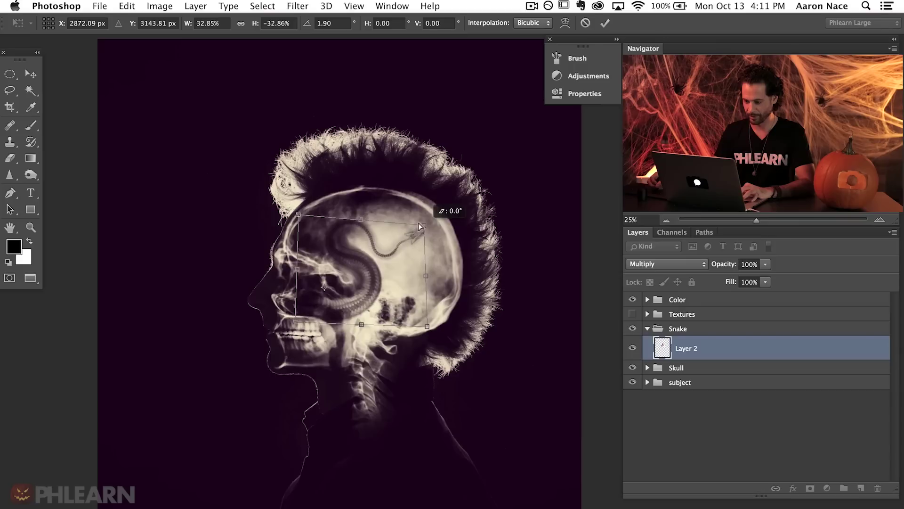
drag(382, 278, 391, 293)
key(Return)
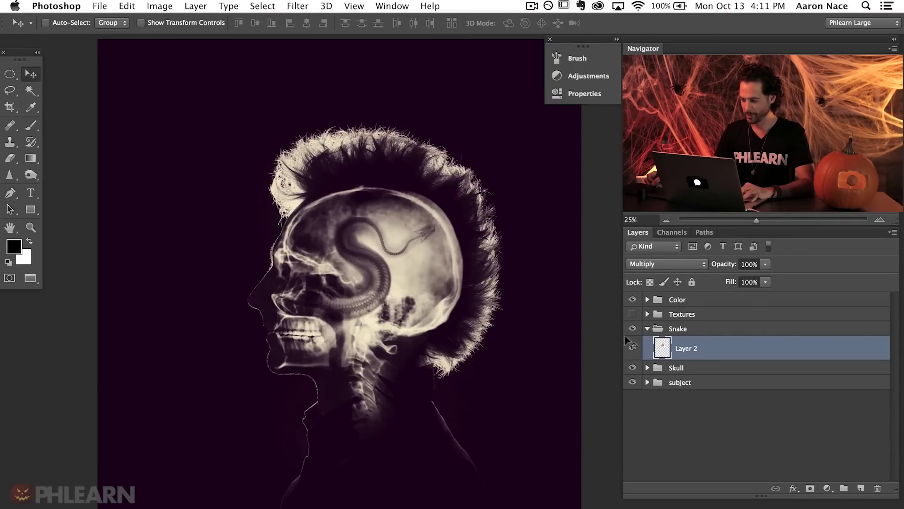
Add a layer mask to the snake layer and paint black to hide its cut-off body end over the face.
click(810, 485)
key(b)
drag(320, 290, 257, 288)
drag(303, 329, 264, 118)
drag(260, 313, 270, 306)
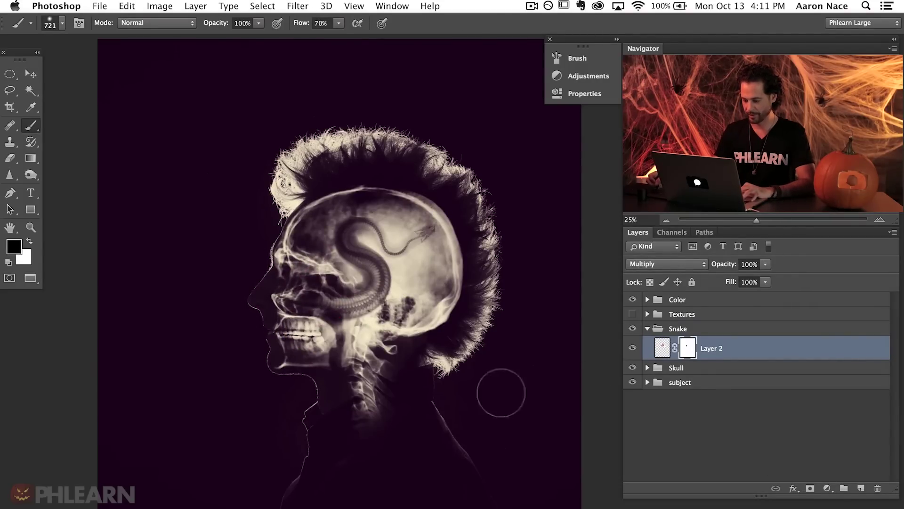
Rotate the snake slightly clockwise with Free Transform and nudge it into place inside the skull.
key(v)
key(ctrl+t)
drag(521, 376, 520, 404)
key(Return)
drag(409, 304, 409, 309)
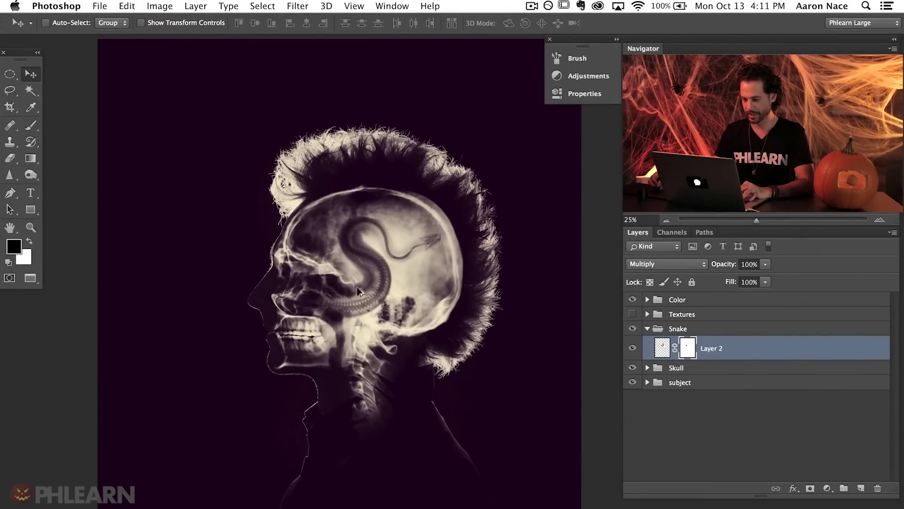
Paint black on the snake's mask with a 185 px brush along the outer edge of its upper curve.
key(super+equal)
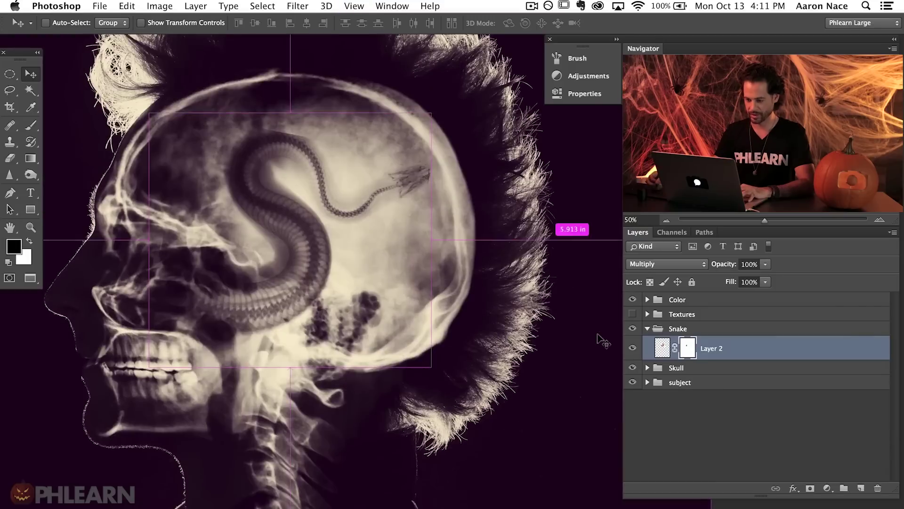
key(super+equal)
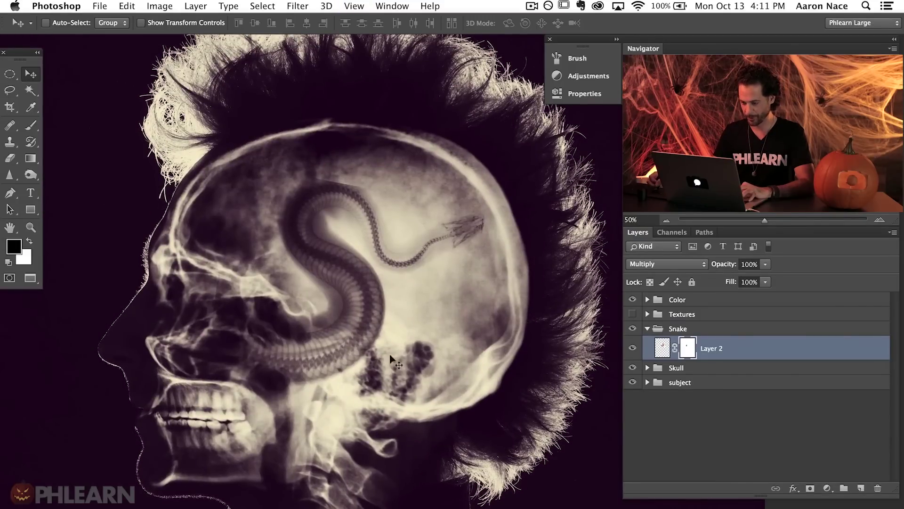
key(b)
mouse_move(349, 199)
ctrl+alt+mouse_down()
mouse_move(318, 195)
mouse_move(306, 173)
mouse_move(314, 177)
ctrl+alt+mouse_up()
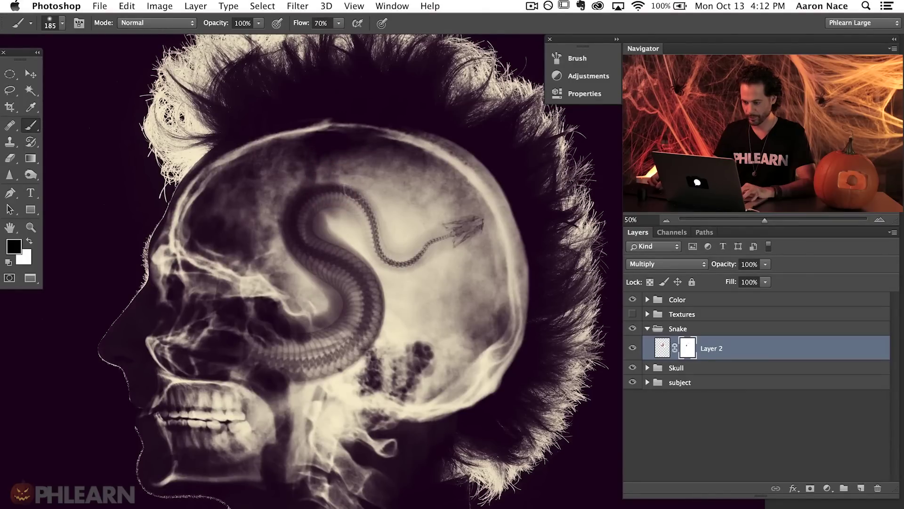
key(super+minus)
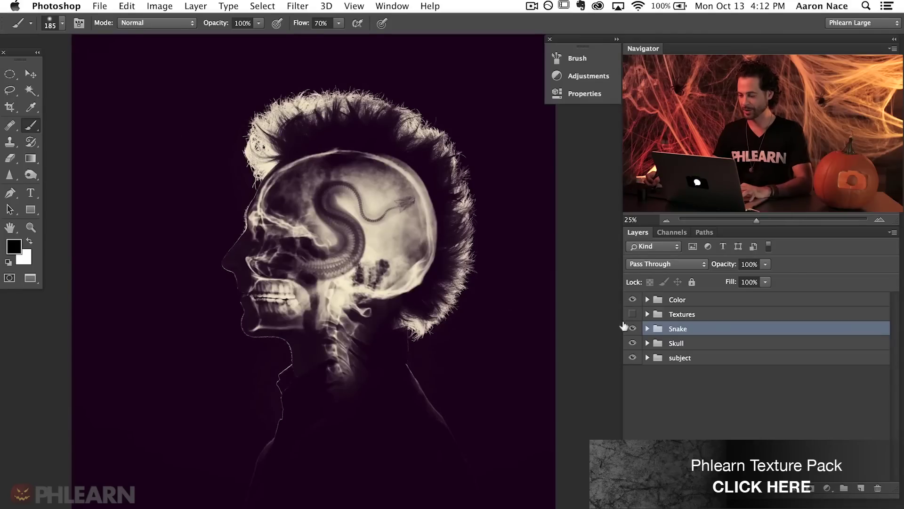
Show and expand the Textures group, and move the Layer 4 texture to the upper part of the canvas.
click(632, 313)
click(647, 313)
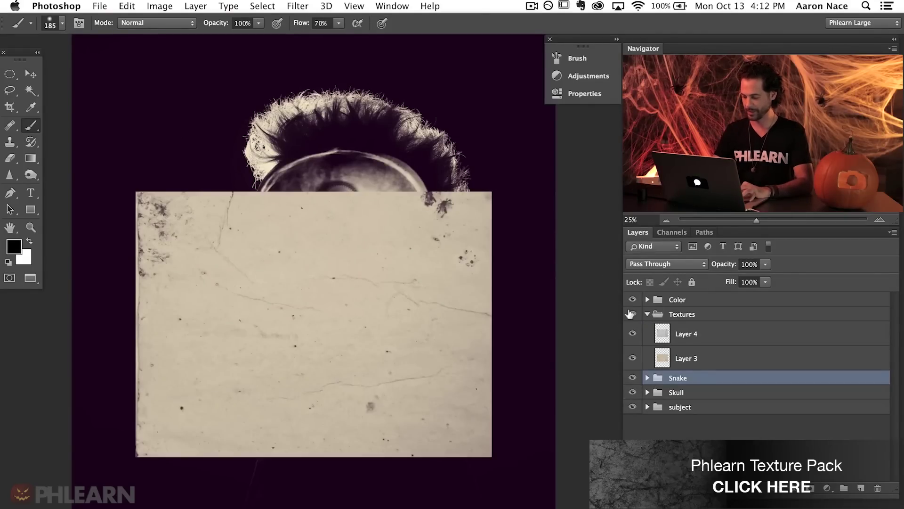
key(super+minus)
drag(528, 318, 415, 326)
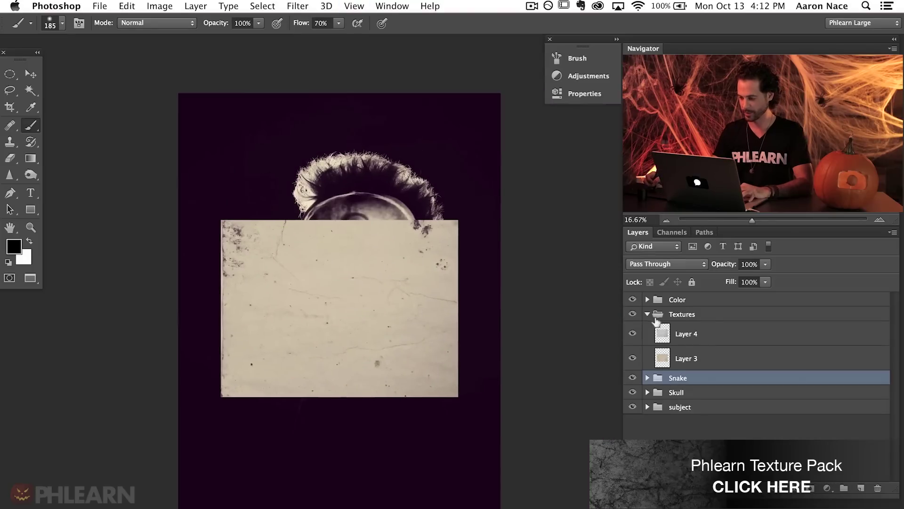
click(714, 334)
key(v)
drag(390, 358, 394, 247)
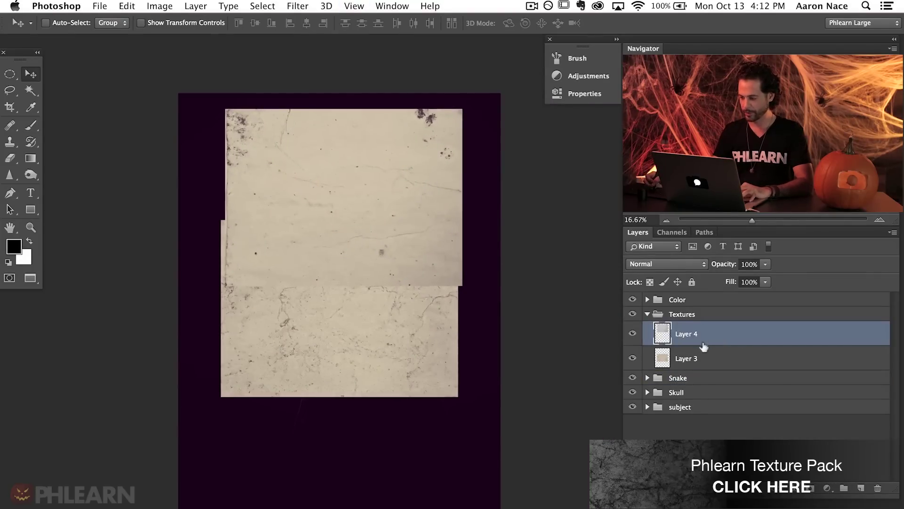
Move the cracked Layer 3 texture down over the lower part of the portrait, below the jaw.
click(704, 348)
mouse_move(349, 344)
mouse_down()
mouse_move(353, 399)
mouse_move(337, 353)
mouse_up()
key(super+equal)
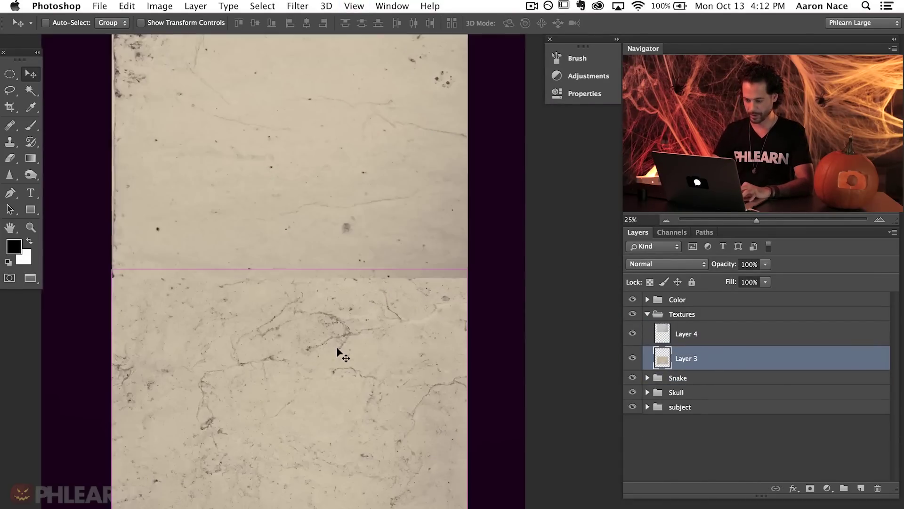
key(super+equal)
drag(318, 435, 418, 289)
drag(349, 351, 351, 359)
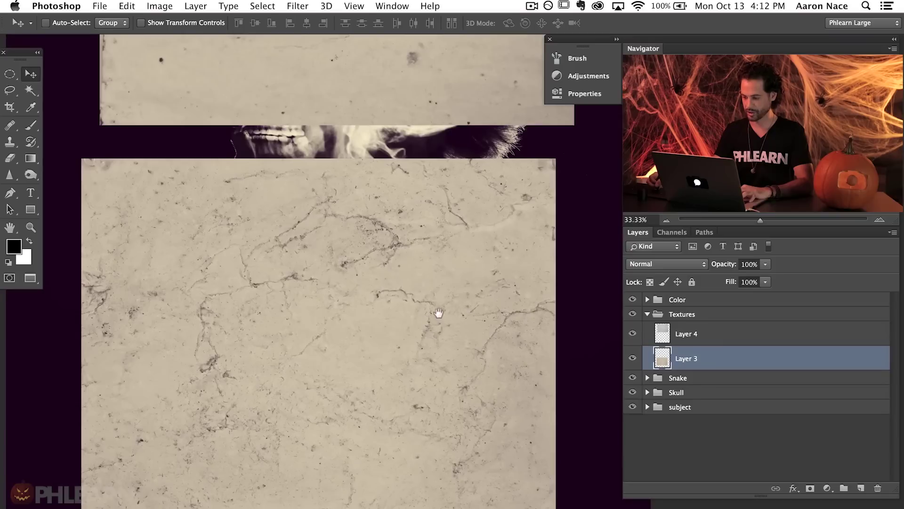
drag(424, 293, 408, 315)
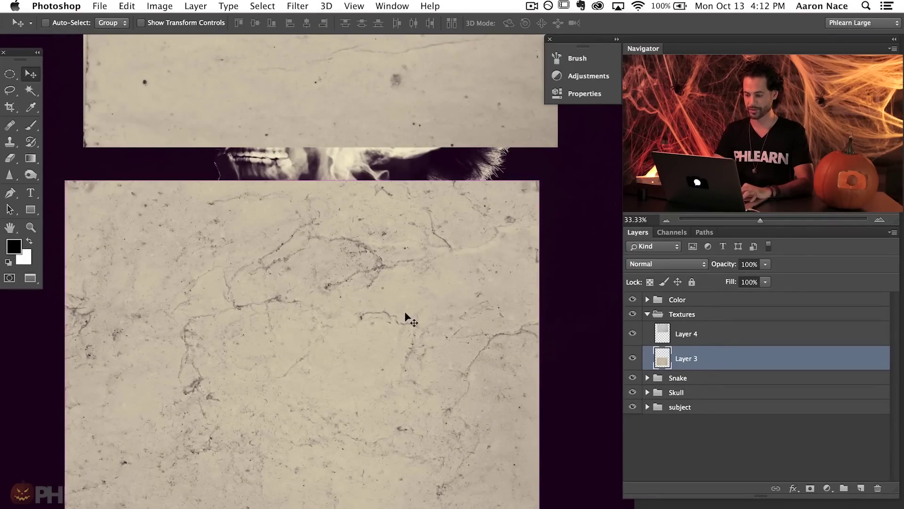
Invert the colors of both texture layers, Layer 3 and Layer 4.
key(super+i)
click(714, 335)
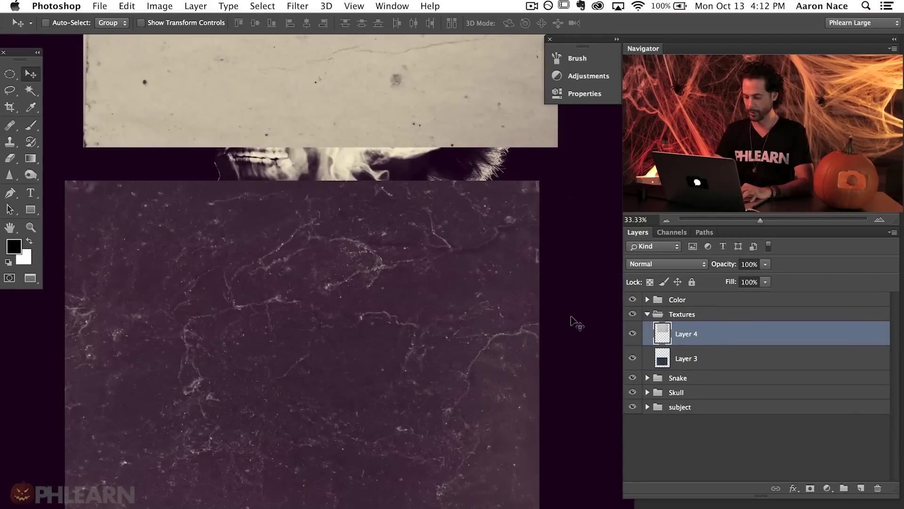
key(super+i)
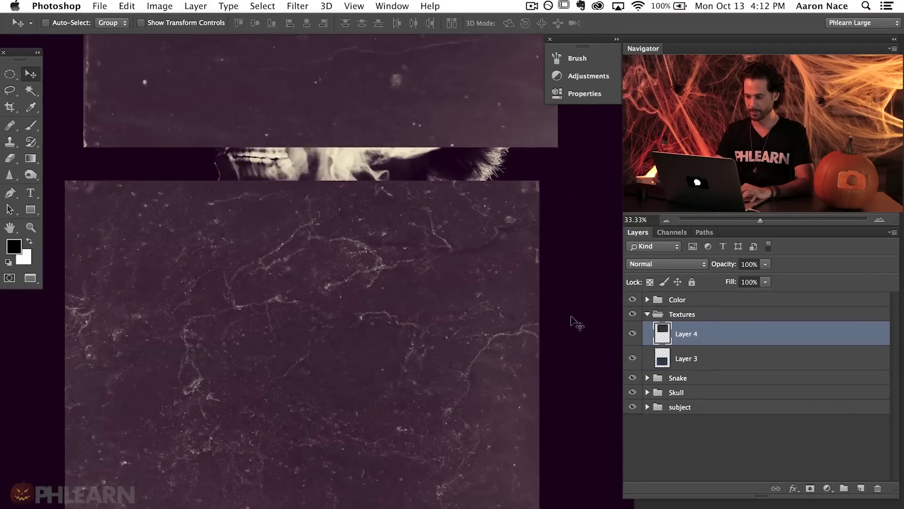
Set the blend mode of Layer 4 and Layer 3 to Screen and shift Layer 3 slightly over the neck area.
click(668, 264)
click(666, 354)
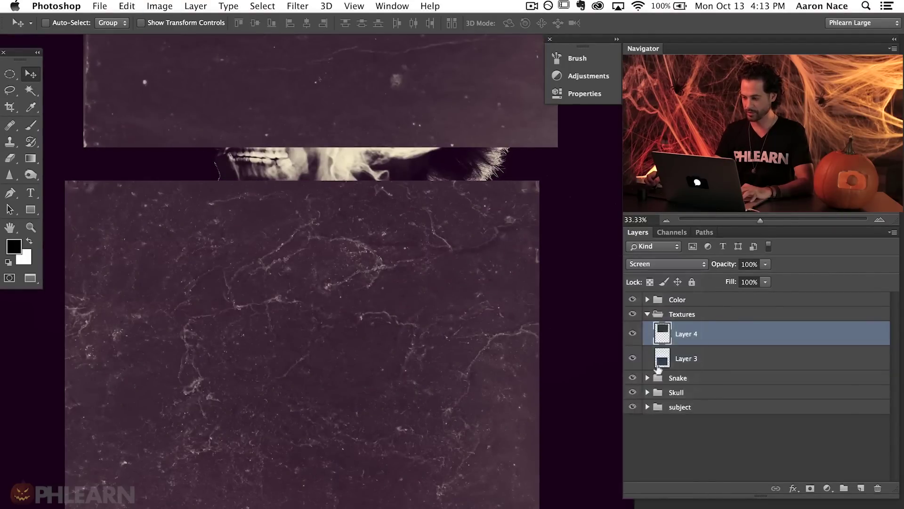
click(688, 359)
click(668, 263)
click(665, 351)
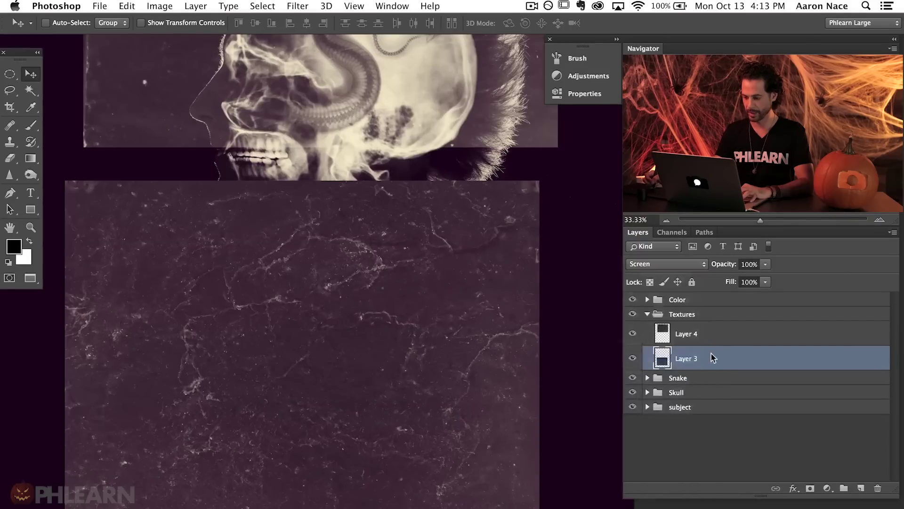
drag(365, 334, 353, 365)
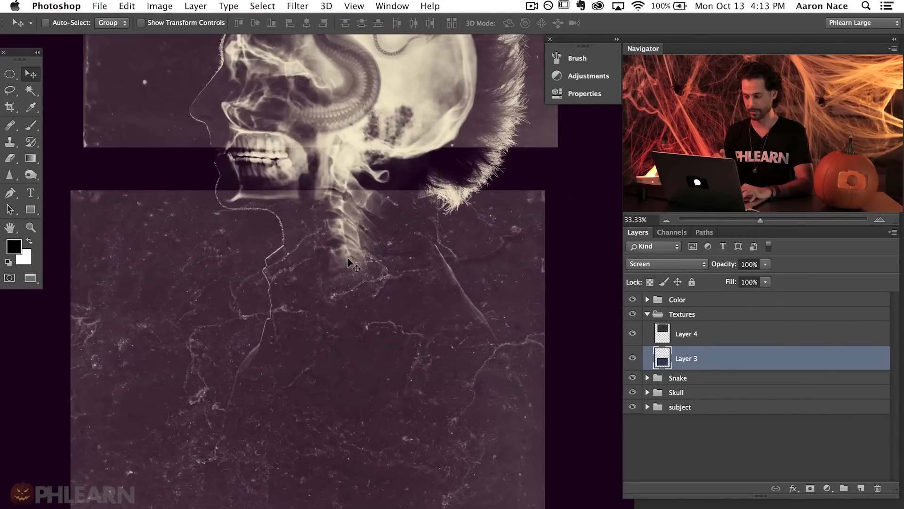
Darken Layer 3 using Levels with a black input of 77, and reposition the texture over the shoulders.
key(super+l)
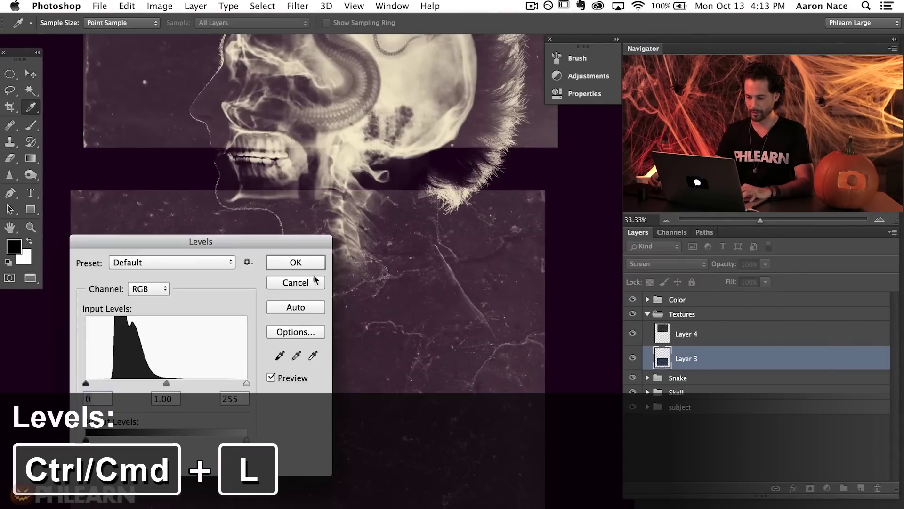
drag(432, 350, 472, 287)
drag(259, 242, 244, 261)
drag(69, 404, 94, 404)
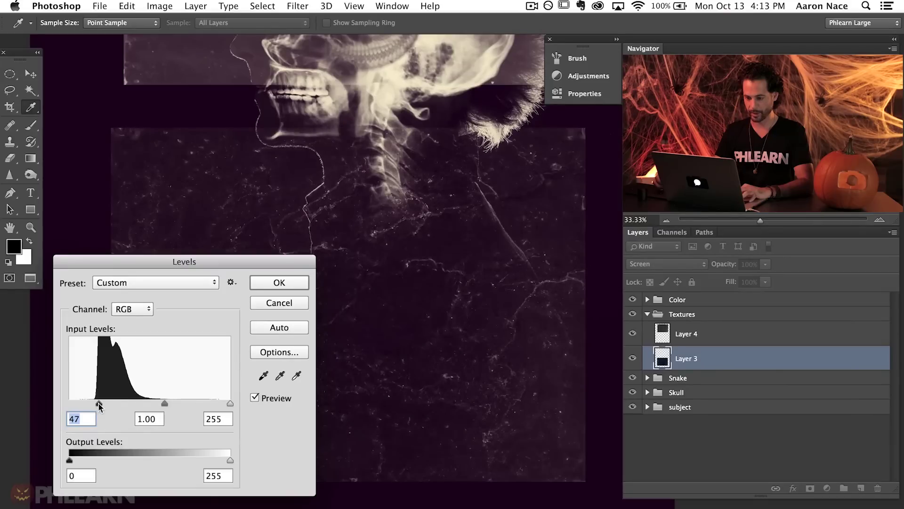
drag(103, 403, 112, 405)
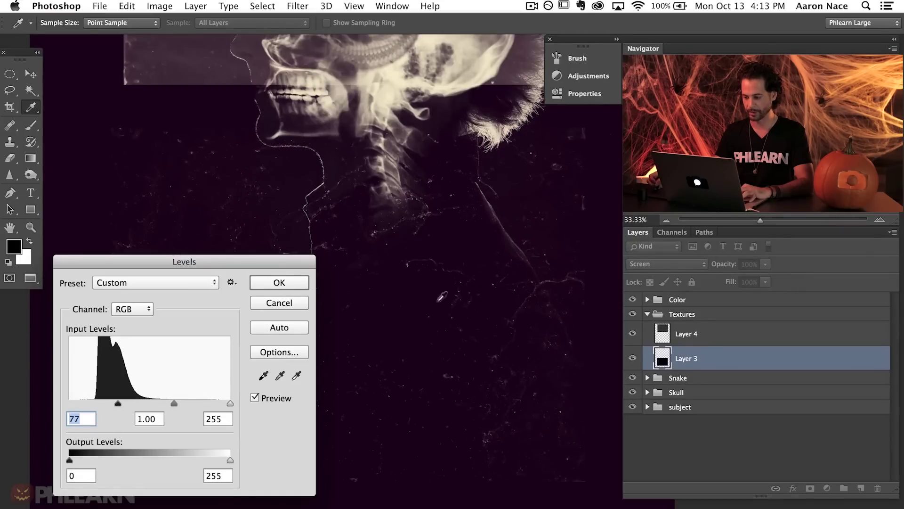
click(302, 288)
drag(421, 328, 325, 376)
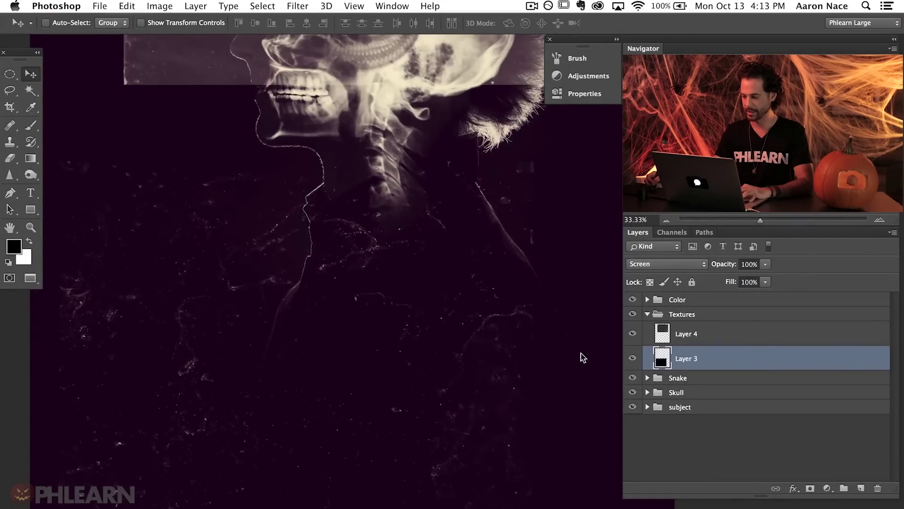
Darken Layer 4 using Levels with a black input of 54, and select Layer 3 again.
click(688, 334)
key(super+l)
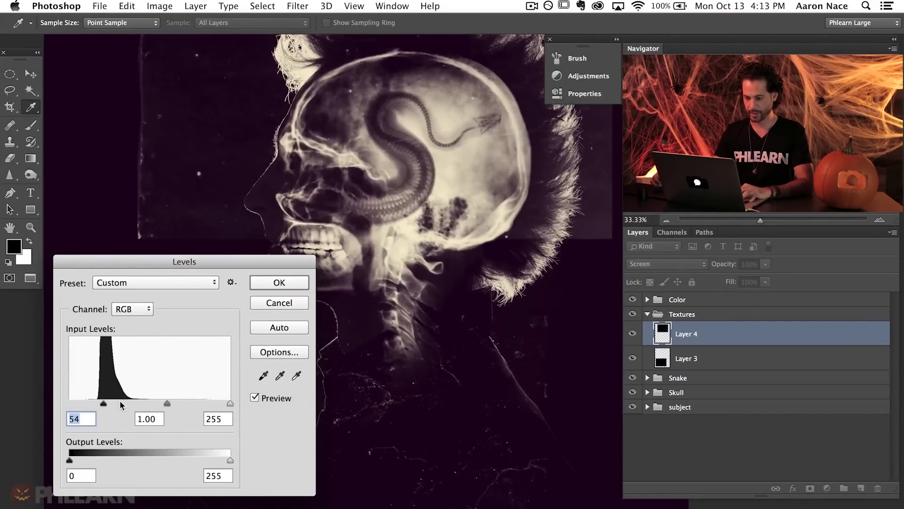
click(289, 283)
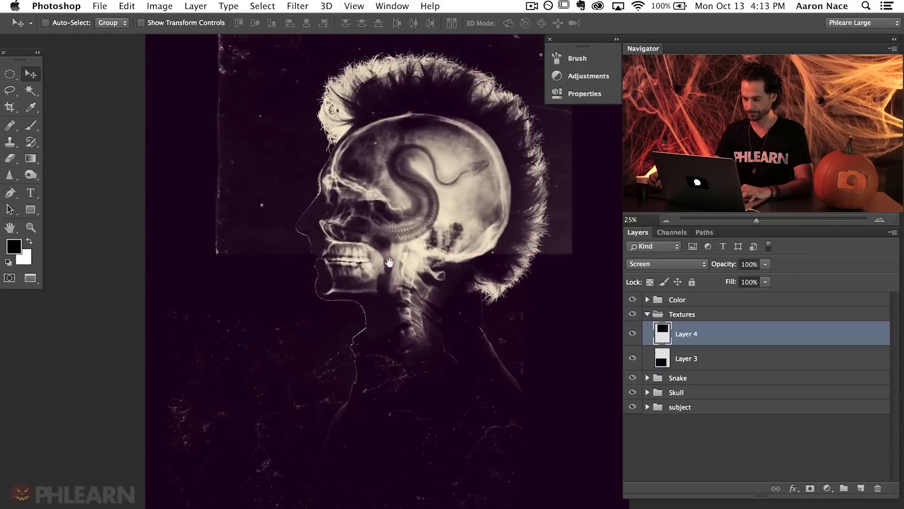
key(super+minus)
click(688, 361)
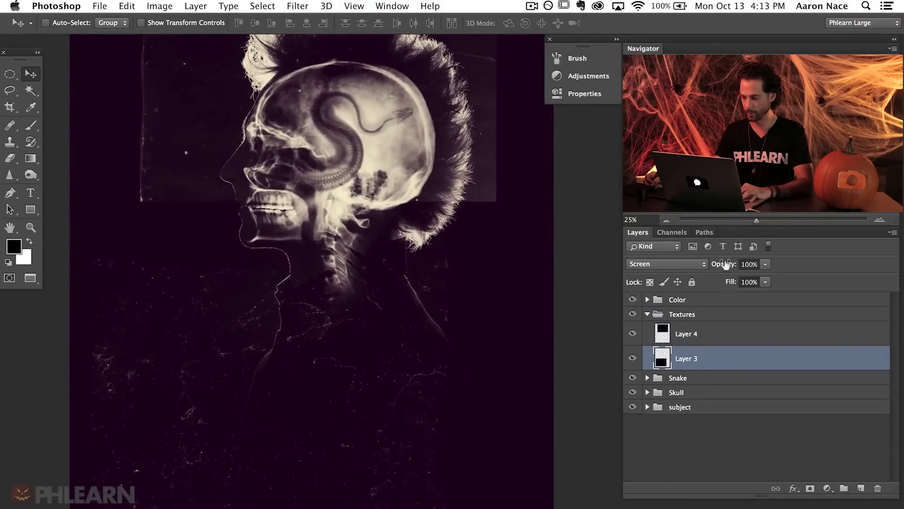
Reduce the opacity of Layer 3 to 66% and Layer 4 to 40%, and shift Layer 4 toward the image's upper-left corner.
drag(318, 364, 297, 488)
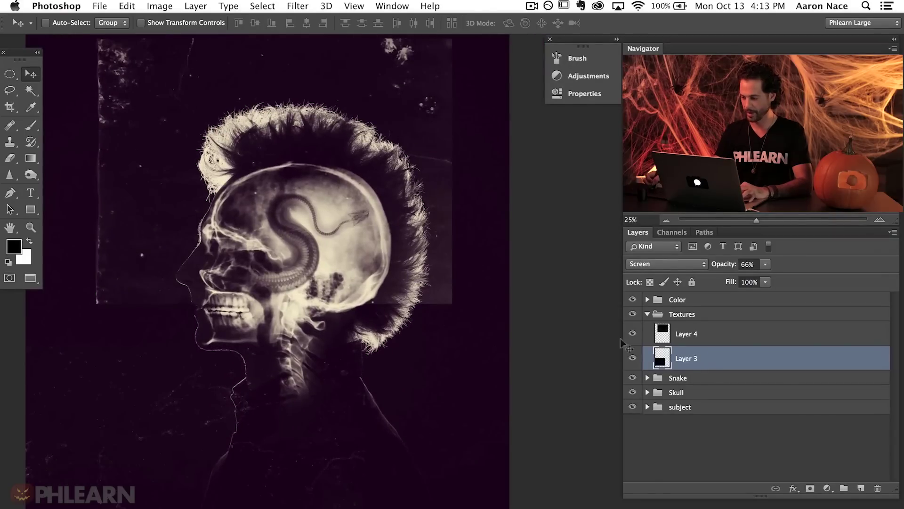
click(705, 331)
key(super+minus)
drag(488, 243, 355, 273)
key(2)
Duplicate Layer 3, then rotate the copy and place it over the background at the image's upper right.
click(705, 358)
key(super+j)
mouse_move(505, 372)
mouse_down()
mouse_move(440, 473)
mouse_move(494, 380)
mouse_up()
key(super+t)
drag(497, 469, 486, 300)
key(Return)
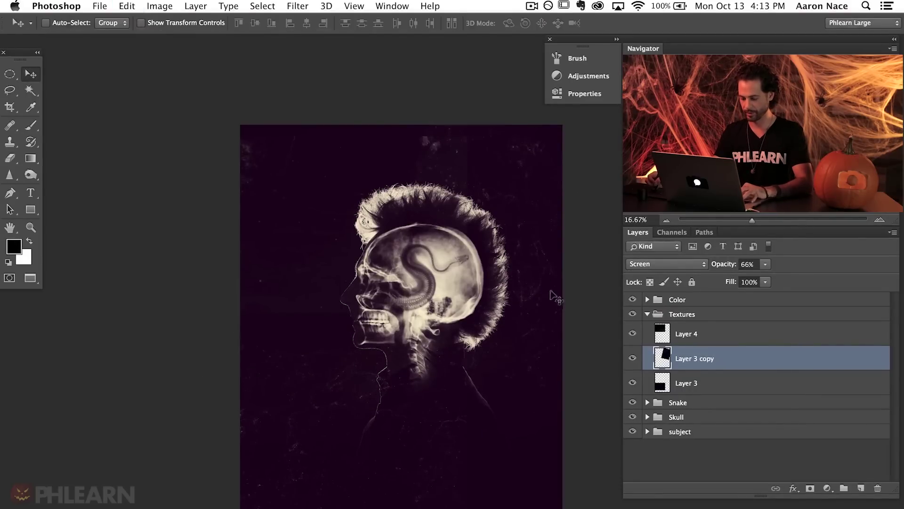
Add a mask to Layer 3 copy and paint black on it to hide the texture's edge above the hair.
key(super+m)
key(b)
mouse_move(400, 242)
ctrl+alt+mouse_down()
mouse_move(364, 182)
mouse_move(423, 185)
ctrl+alt+mouse_up()
mouse_move(422, 146)
mouse_down()
mouse_move(423, 127)
mouse_move(417, 161)
mouse_up()
Add a mask to Layer 4 and paint black along the image's top edge and over the neck to hide the texture there.
click(697, 333)
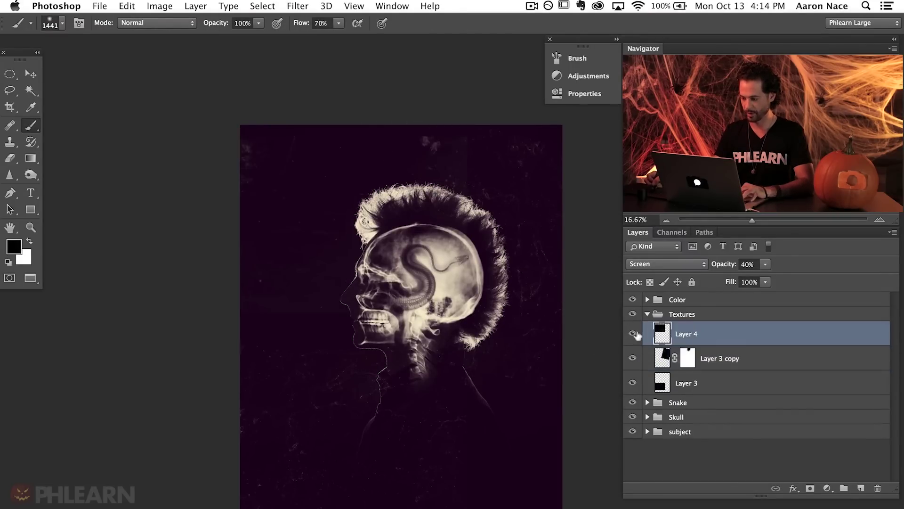
mouse_move(411, 154)
mouse_down()
mouse_move(435, 131)
mouse_move(442, 137)
mouse_move(275, 150)
mouse_up()
click(380, 368)
key(super+plus)
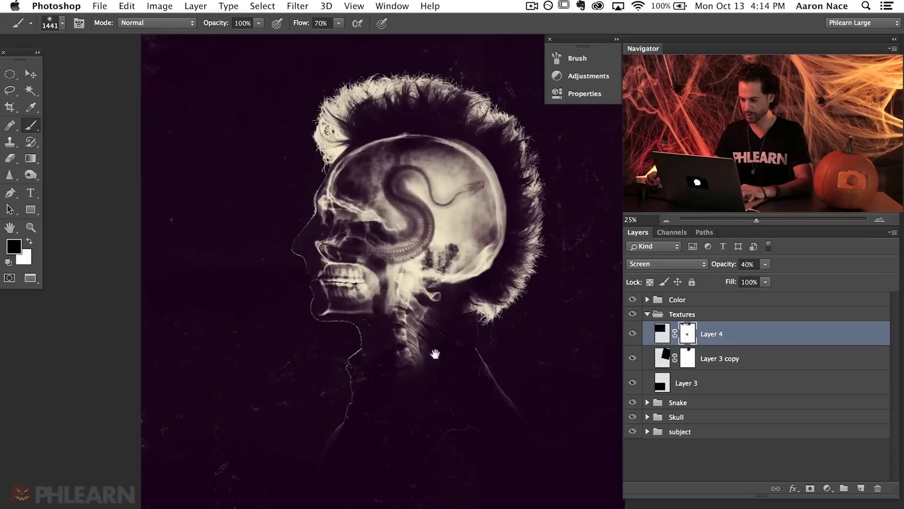
Mask the Textures group and paint black over the head, neck and shoulders to keep the textures off the figure.
click(704, 318)
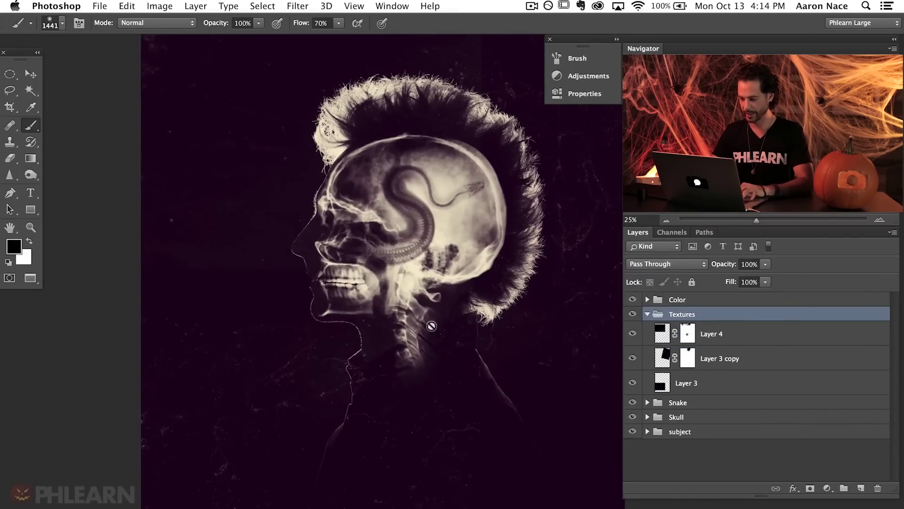
key(super+m)
mouse_move(453, 324)
mouse_down()
mouse_move(400, 303)
mouse_move(353, 495)
mouse_up()
mouse_move(387, 337)
mouse_down()
mouse_move(365, 431)
mouse_move(319, 325)
mouse_up()
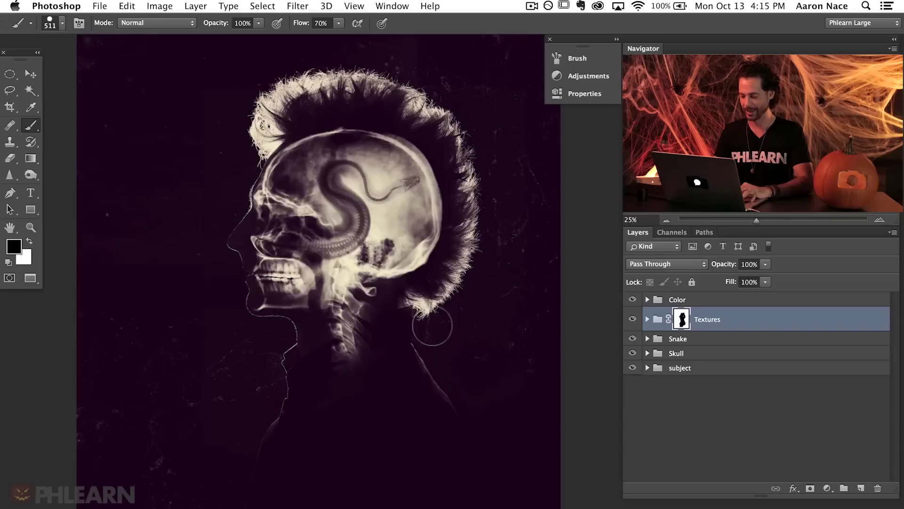
Crop the image tighter around the head and shoulders, removing empty background, mostly below the figure.
key(super+minus)
drag(345, 329, 249, 321)
key(c)
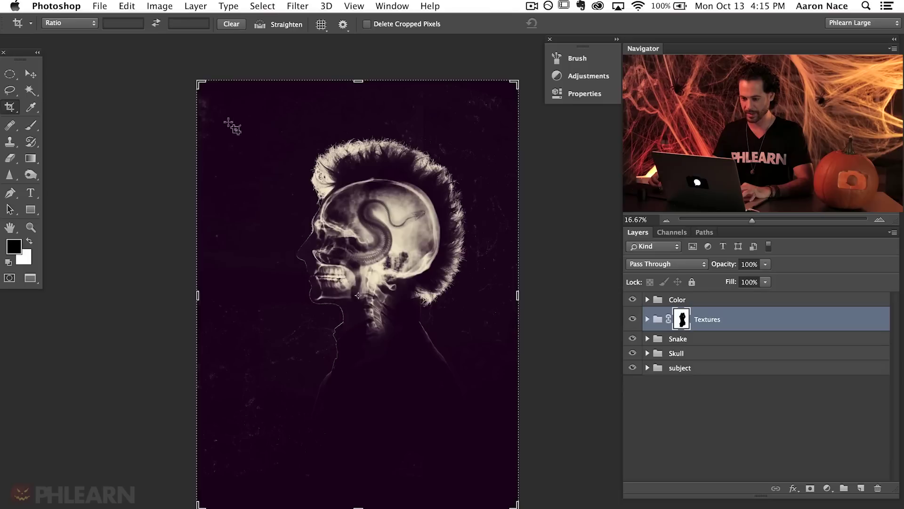
drag(230, 123, 509, 429)
drag(520, 392, 520, 413)
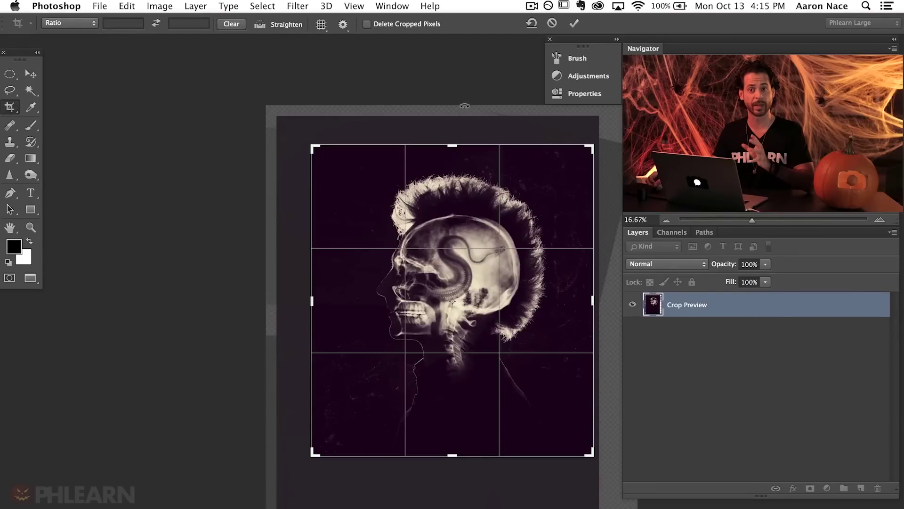
click(574, 25)
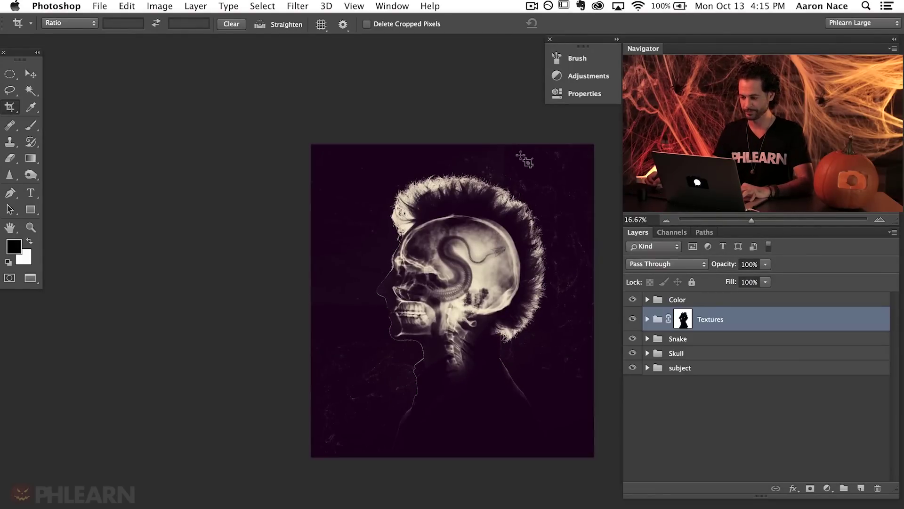
Create a new layer above the Textures group, place it in a new group and name the group Title.
key(super+equal)
drag(488, 365, 381, 343)
click(687, 300)
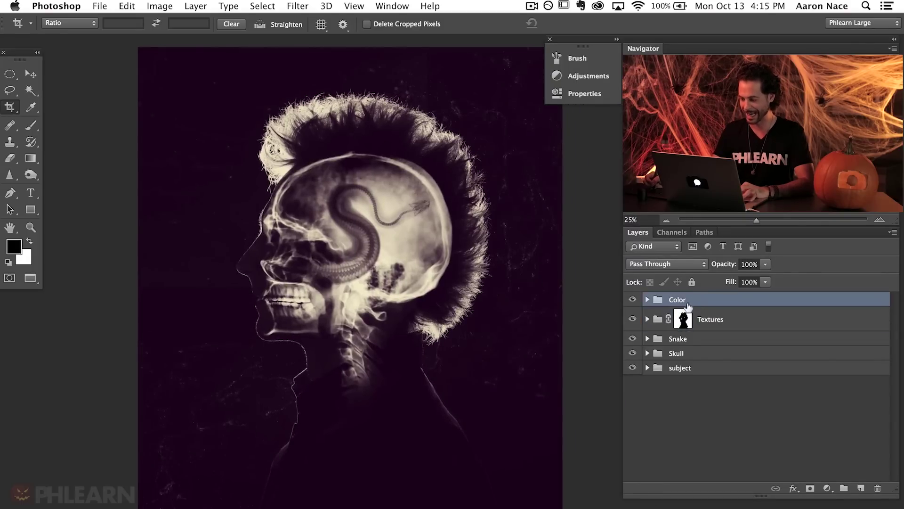
click(725, 318)
key(super+shift+alt+n)
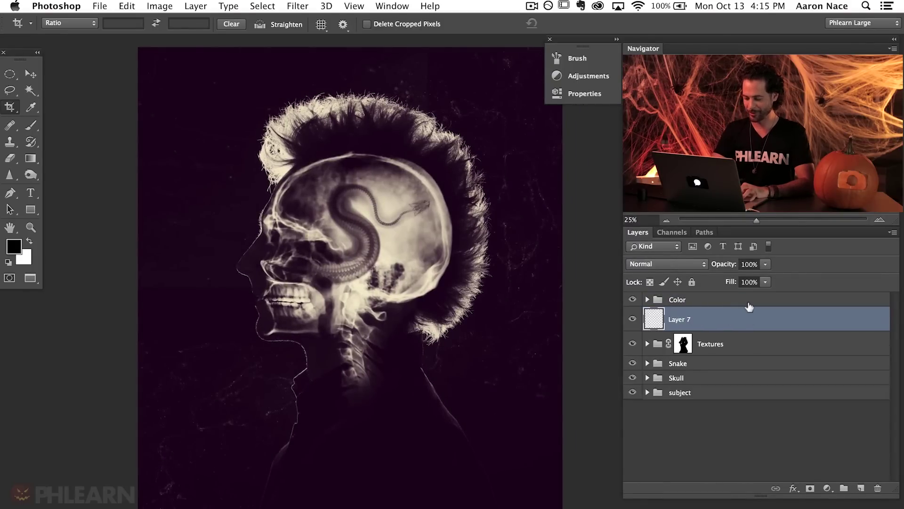
key(super+g)
double_click(689, 314)
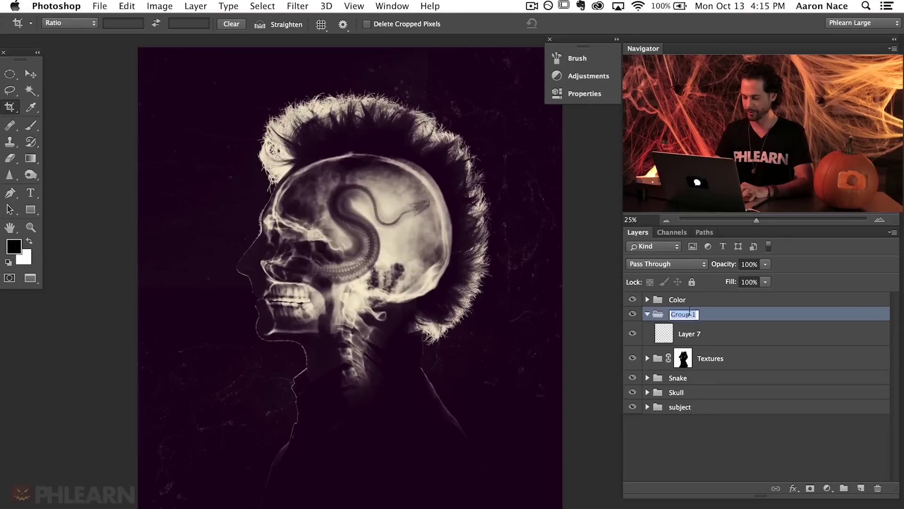
text(Titl)
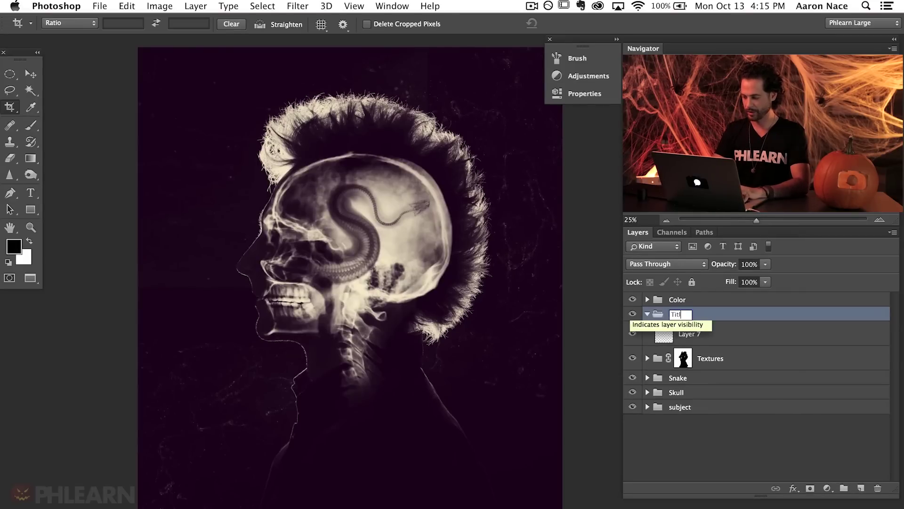
text(e)
key(Return)
Add the text SNAKE SKULL on the layer in the Title group and center it across the lower part of the image.
click(718, 333)
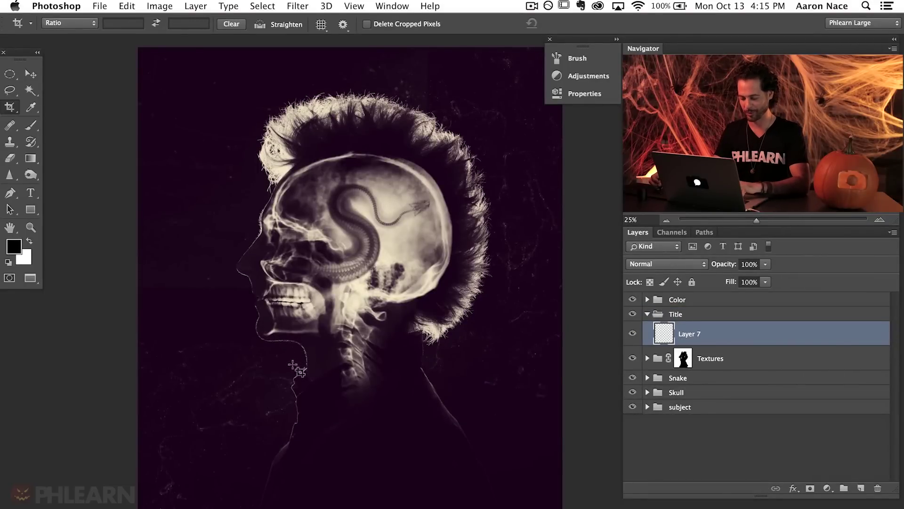
key(t)
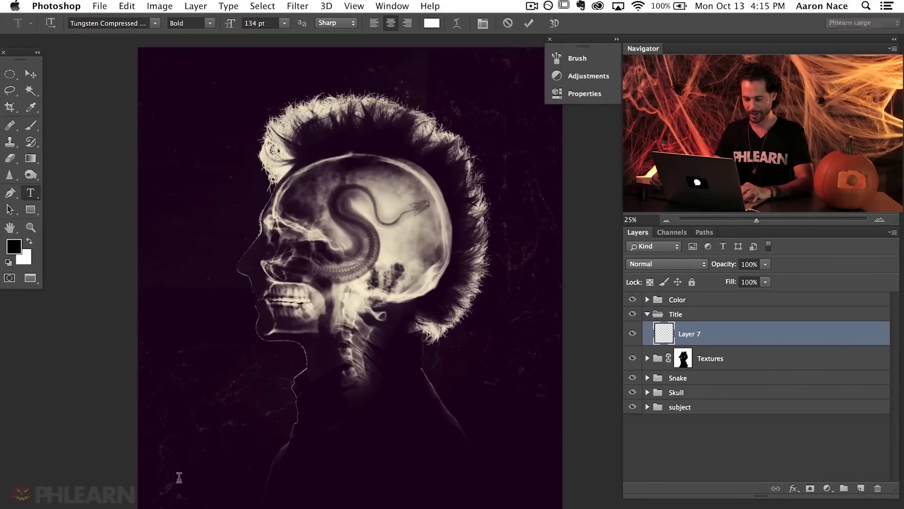
click(179, 477)
text(KNA)
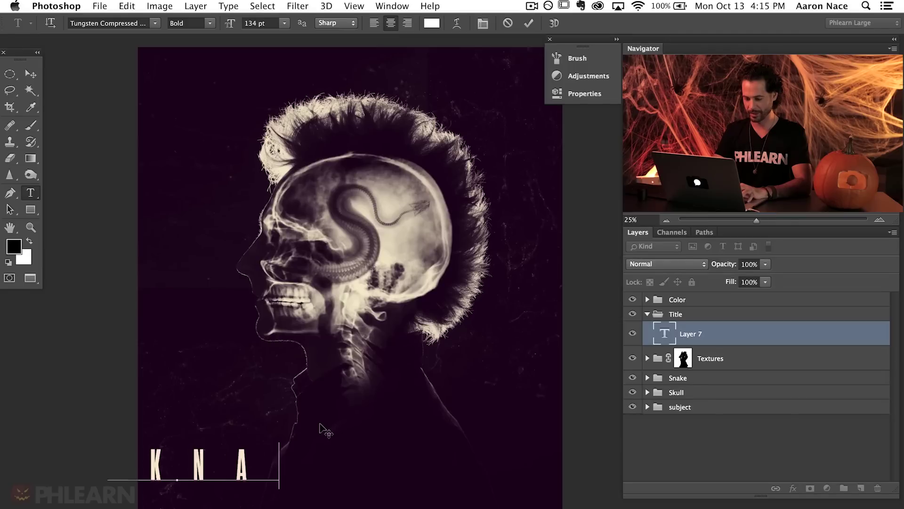
key(BackSpace)
key(BackSpace)
key(BackSpace)
text(S)
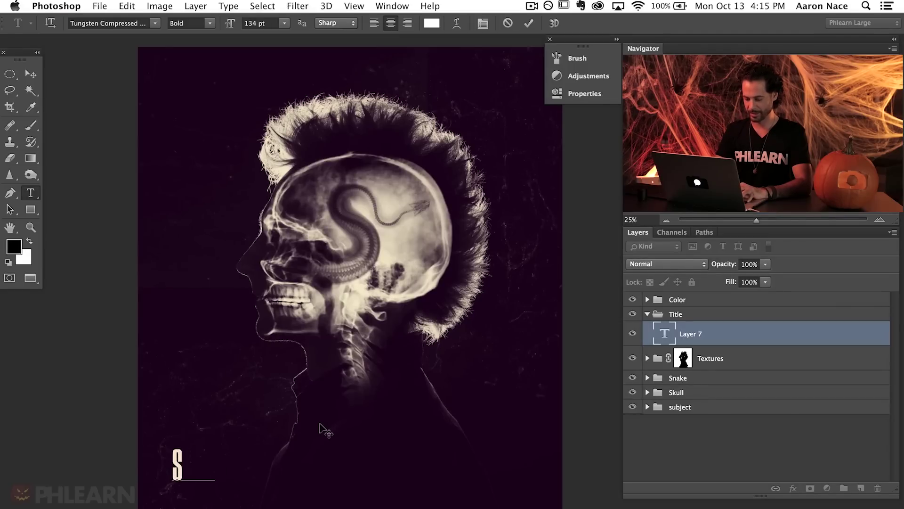
text(NAKE)
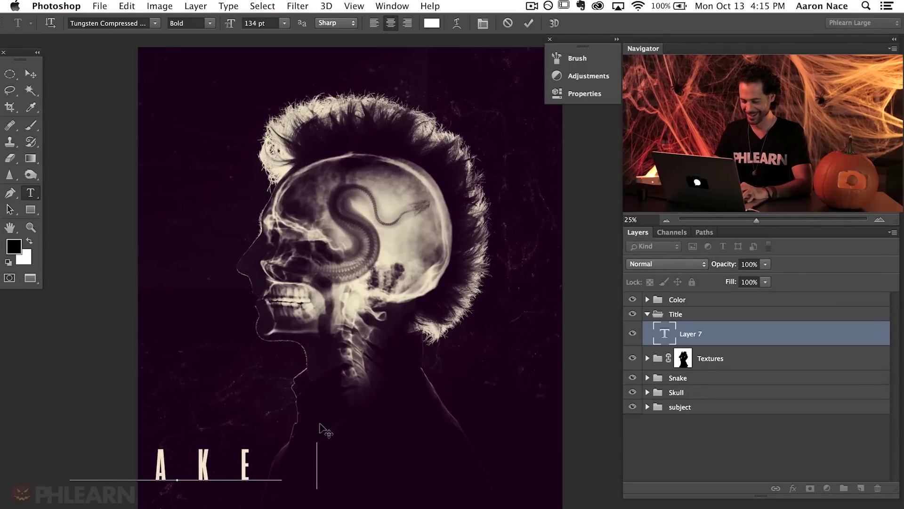
text( SKULL)
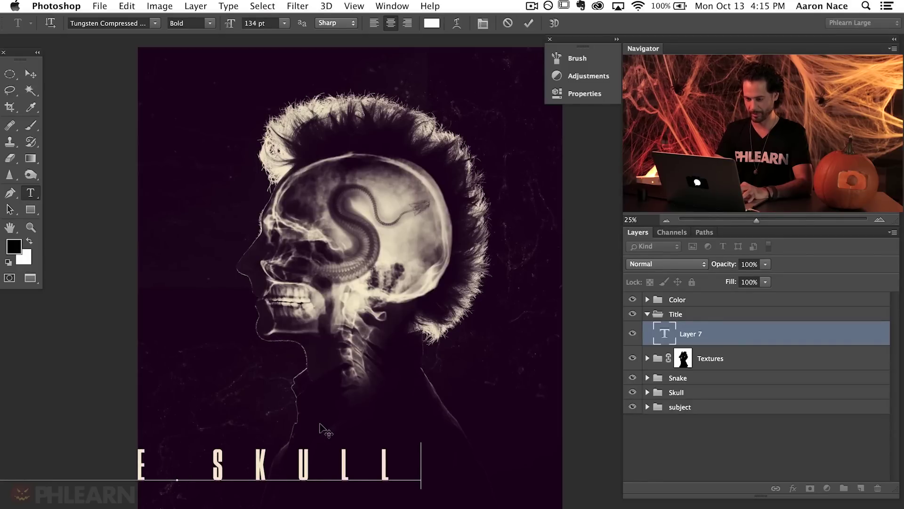
key(super+Return)
key(v)
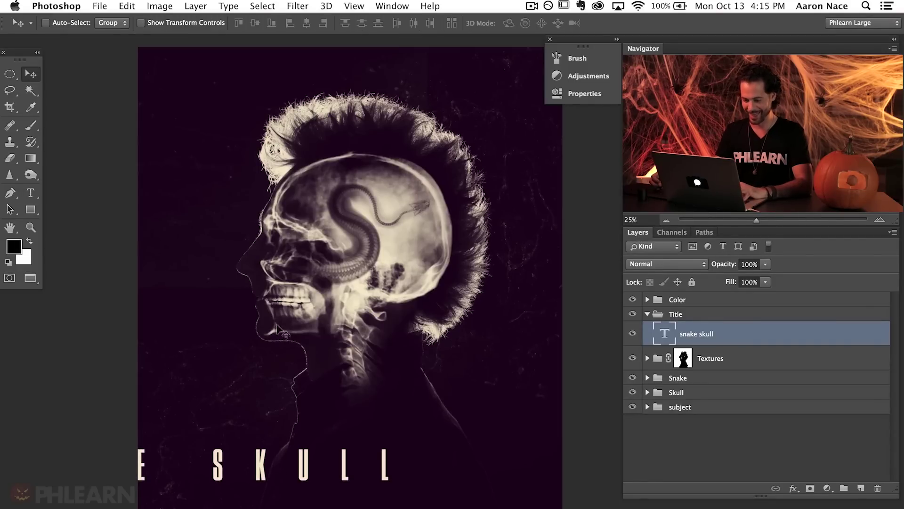
drag(252, 441, 418, 440)
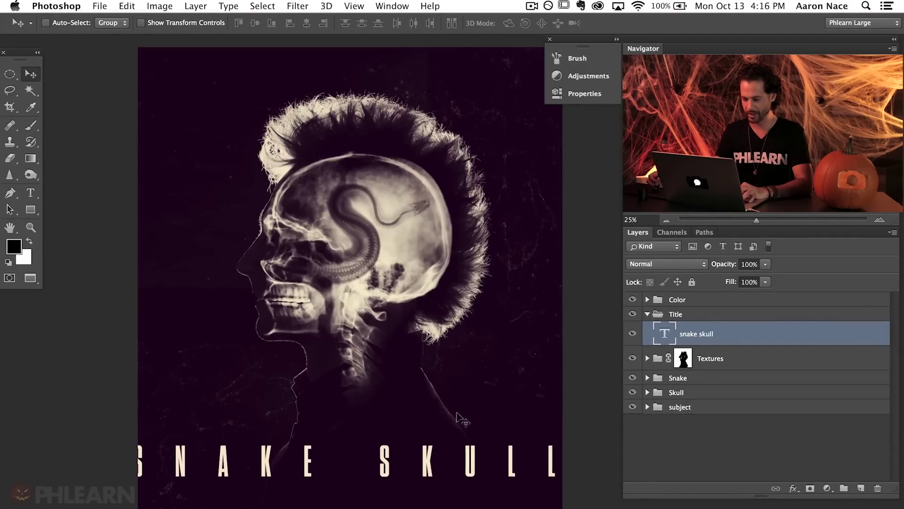
Change the font of the SNAKE SKULL title to Tungsten Compressed Extra Light.
double_click(662, 334)
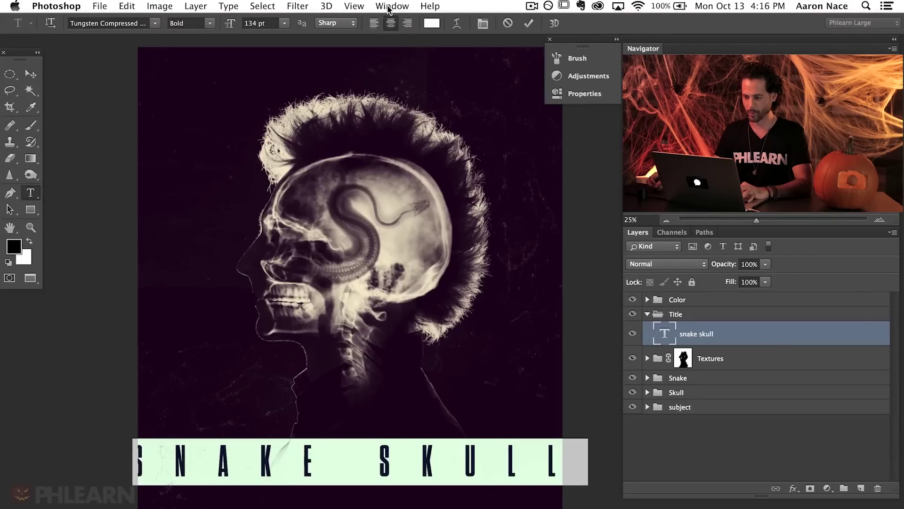
click(390, 6)
click(423, 159)
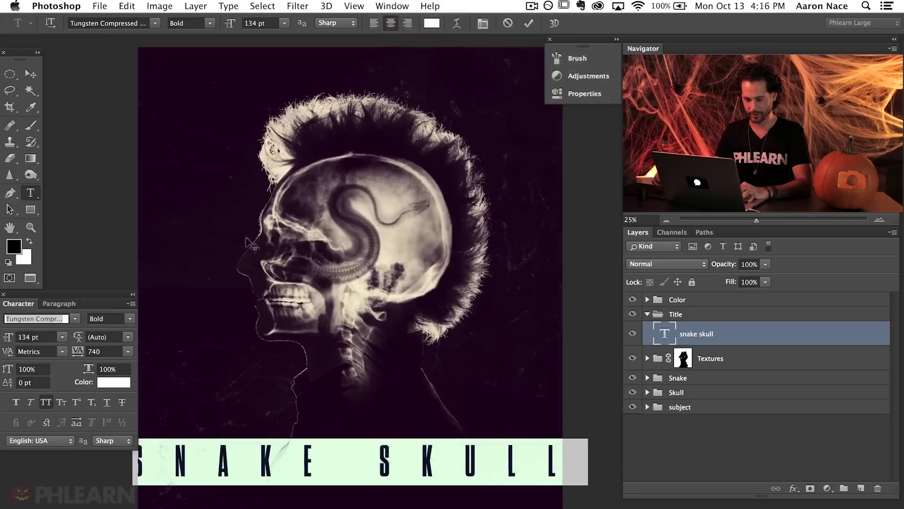
click(75, 320)
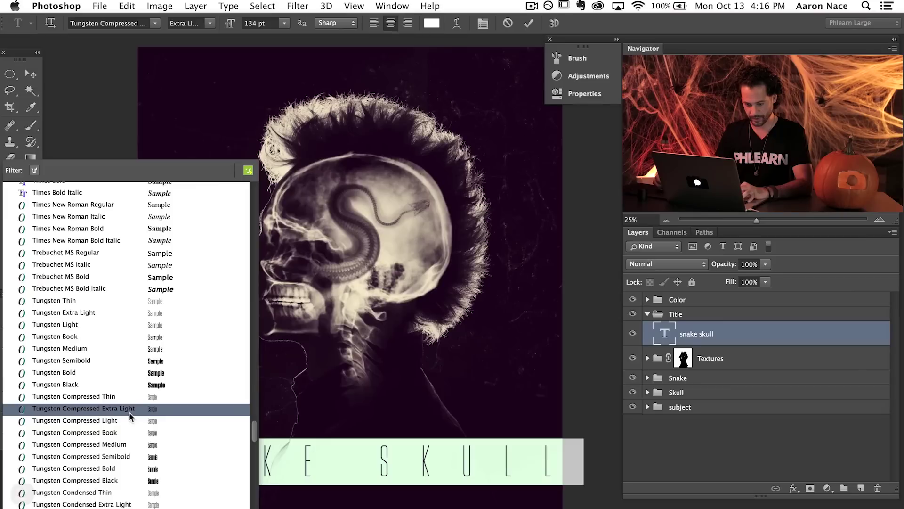
click(112, 408)
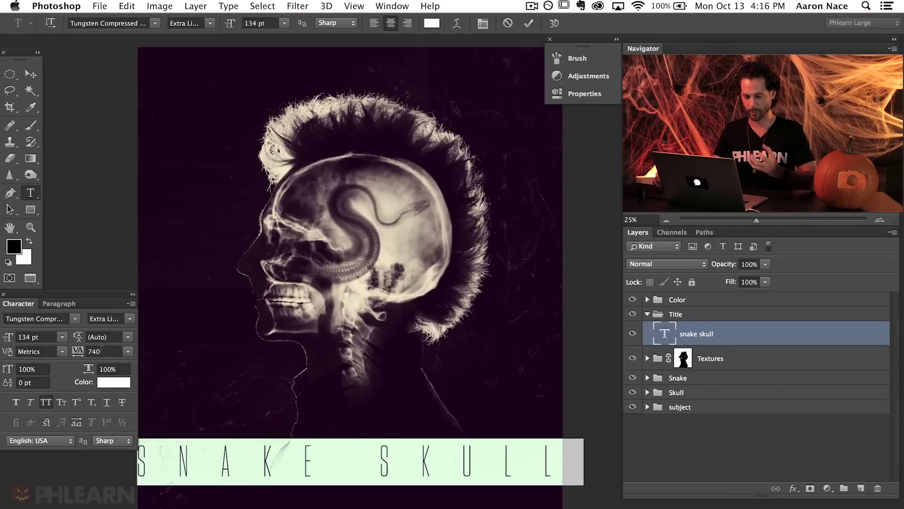
Set the title's tracking to 660 and move the text down closer to the image's bottom edge.
drag(78, 352, 75, 353)
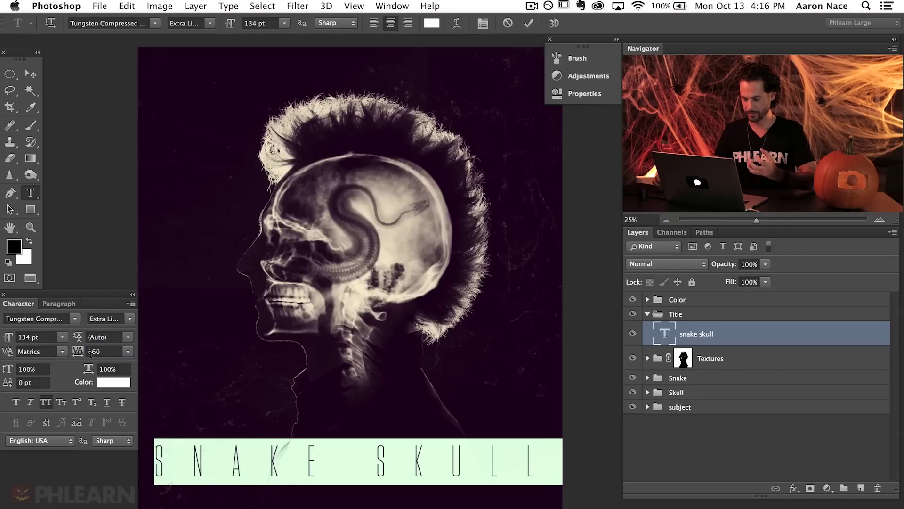
click(528, 23)
key(v)
drag(413, 448, 413, 485)
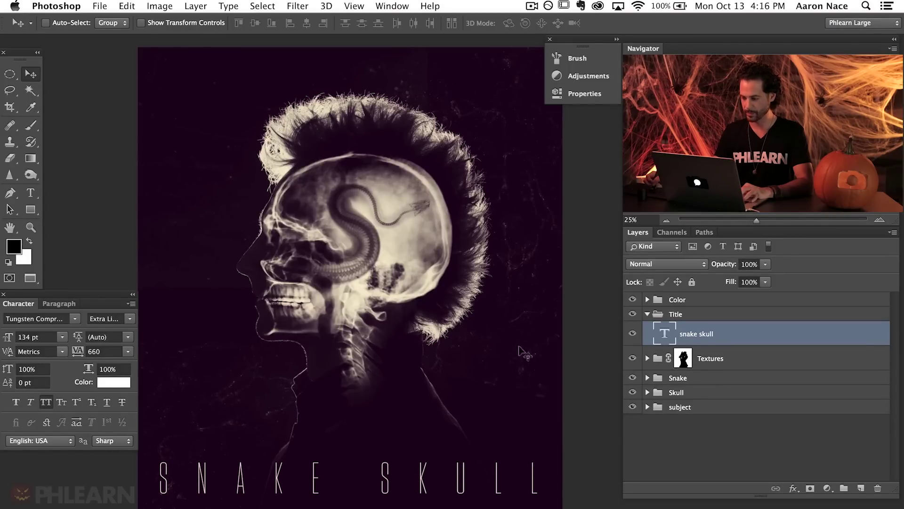
Compare the image with and without the Color group, its Gradient Map 1 layer and the SNAKE SKULL title.
click(633, 299)
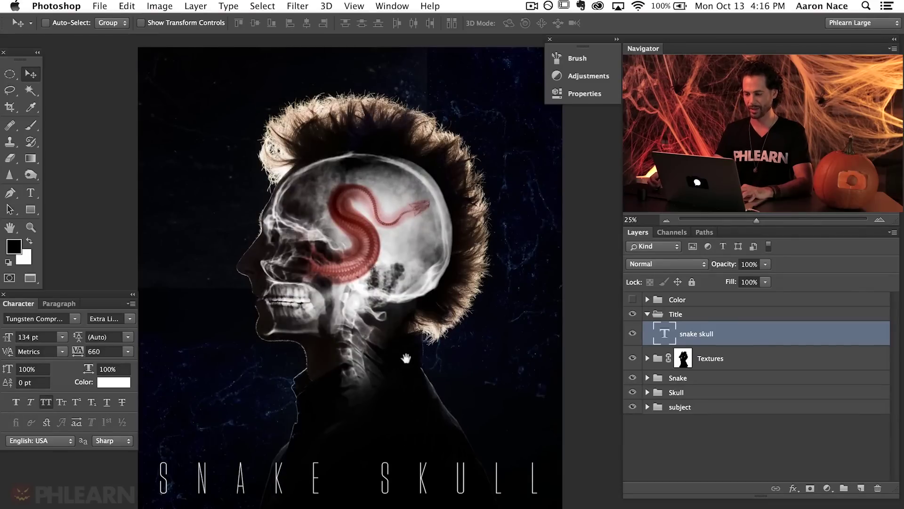
scroll(414, 383, up, 3)
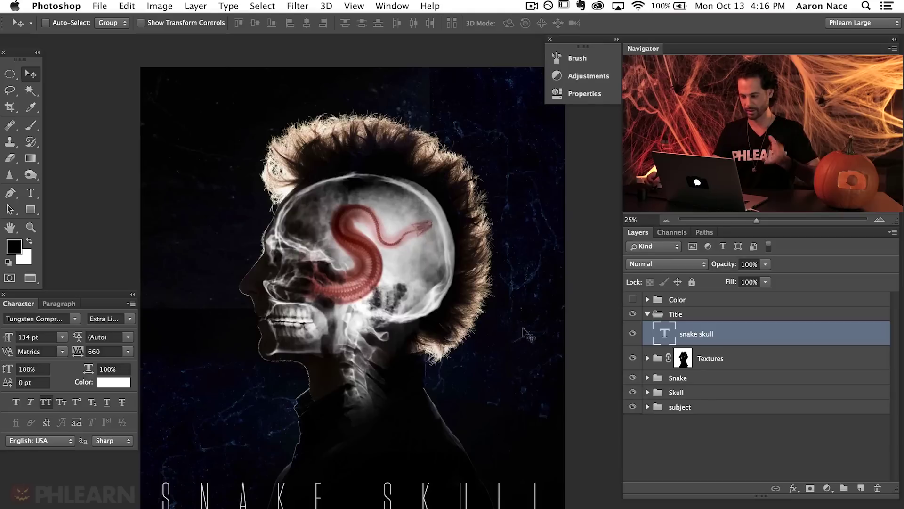
click(632, 299)
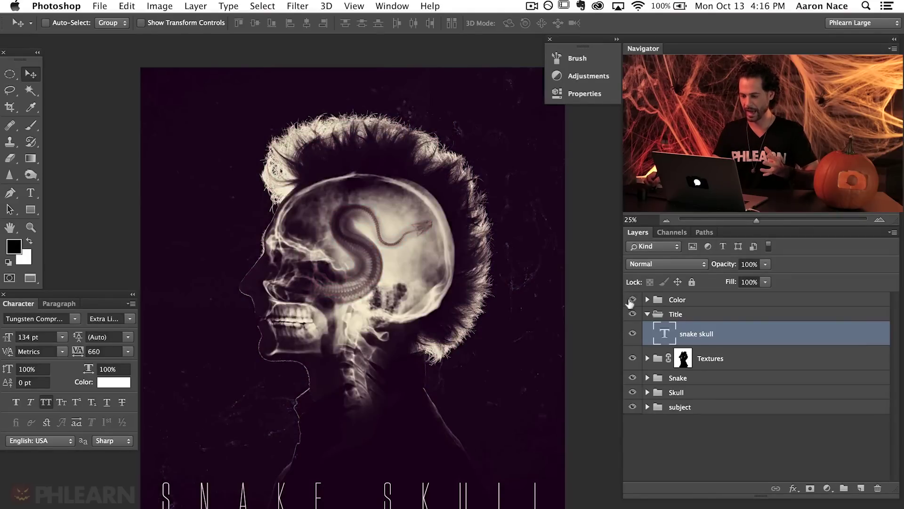
click(632, 300)
click(632, 300)
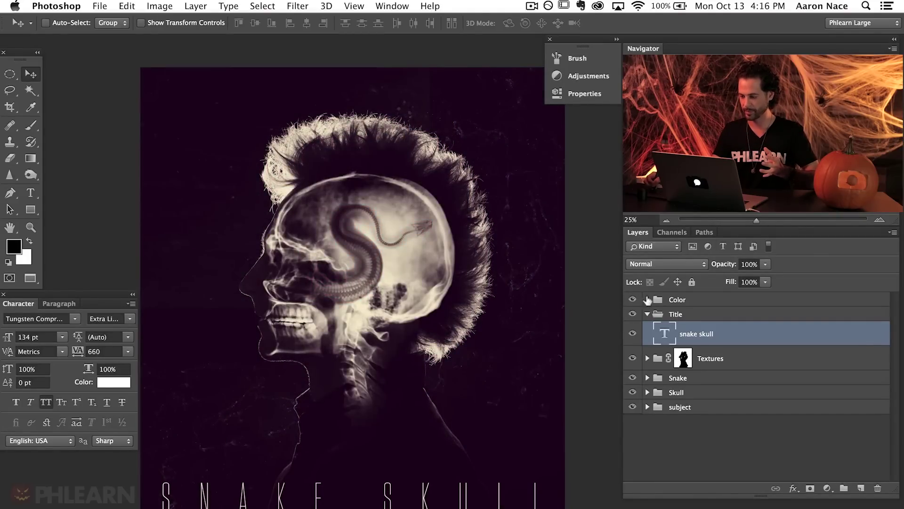
click(647, 300)
click(633, 317)
click(633, 319)
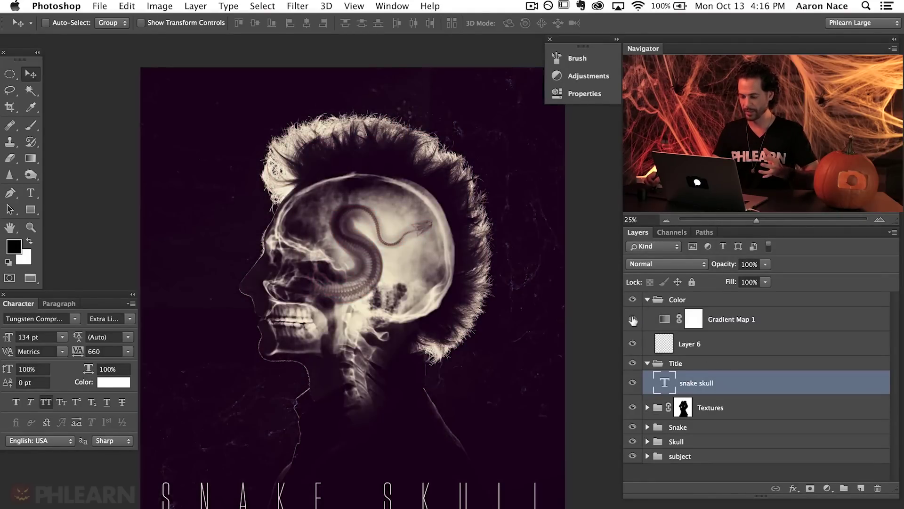
click(647, 299)
click(632, 334)
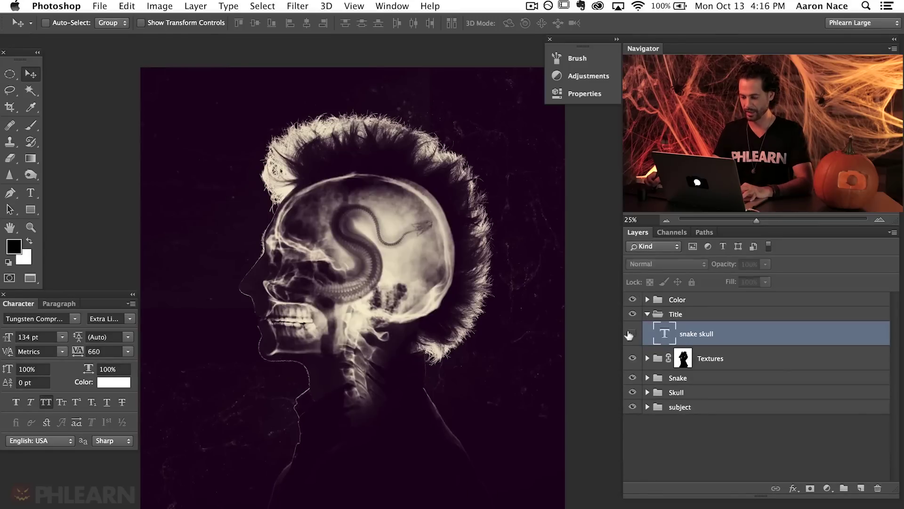
click(632, 334)
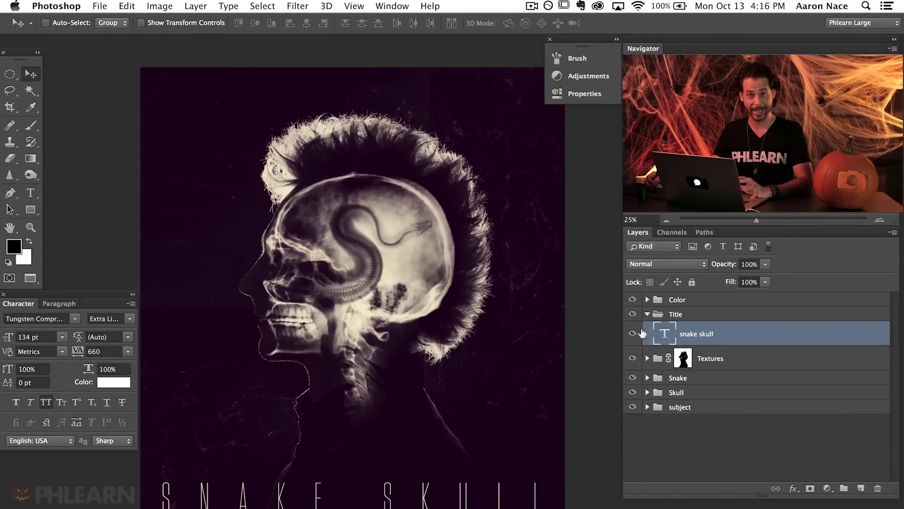